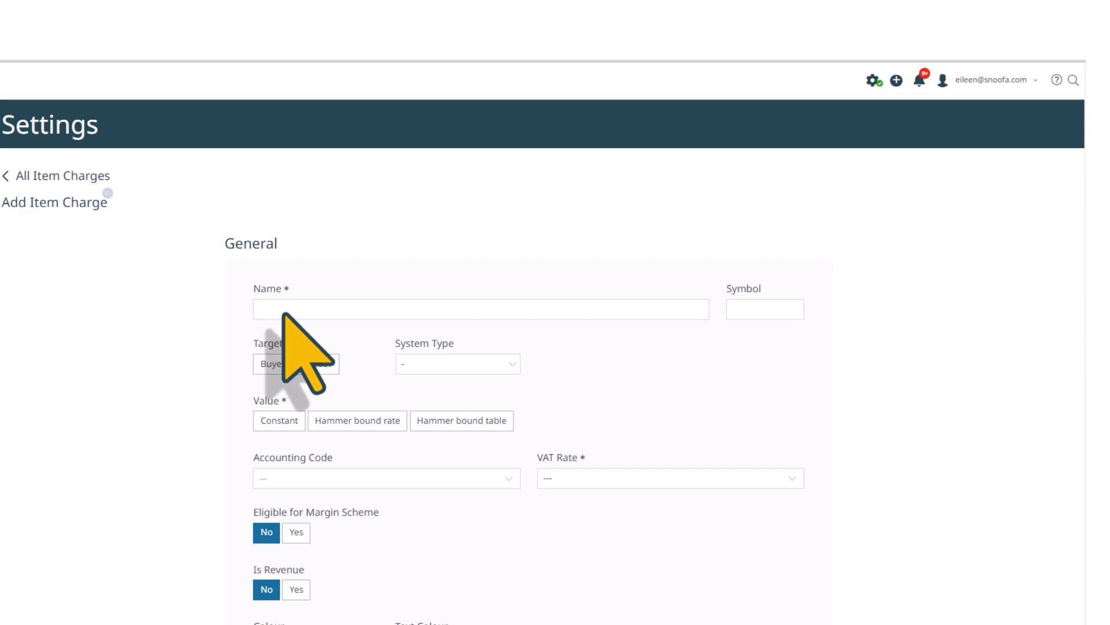
- Name the new charge 'VIP Buyers Premium' with symbol 'VIP'
left_click(284, 315)
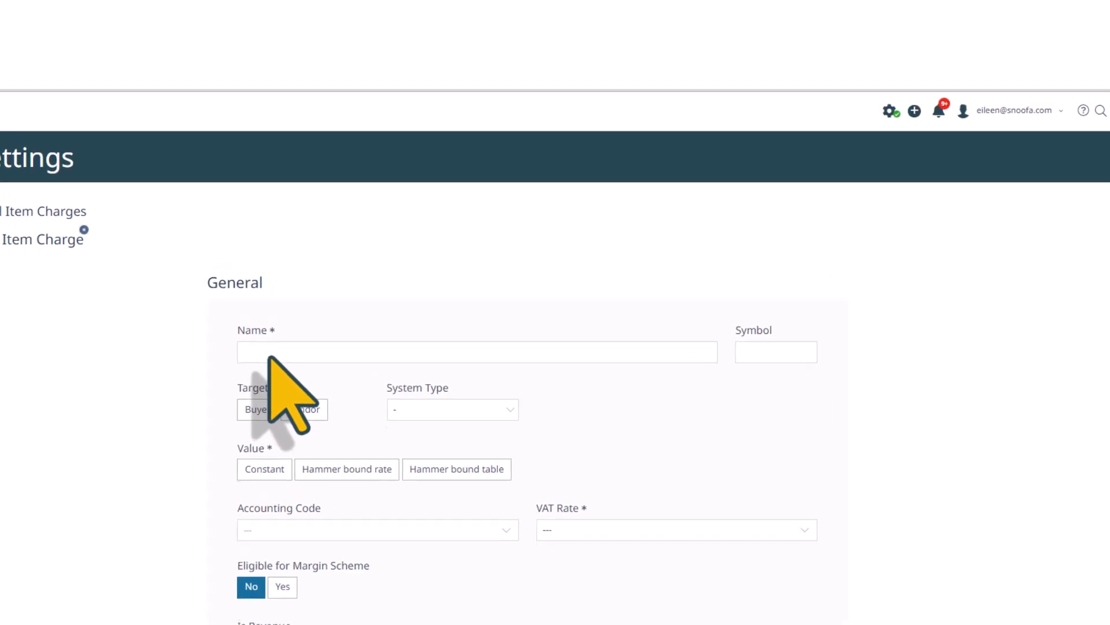
type("VIP Buyers Premium")
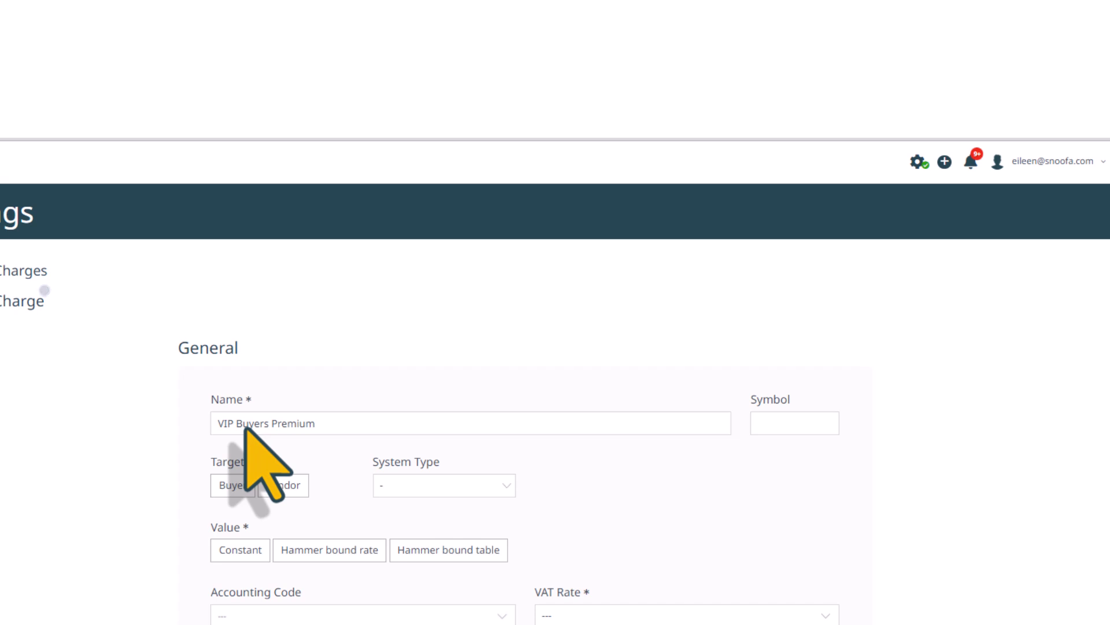
left_click(774, 427)
type("VIP")
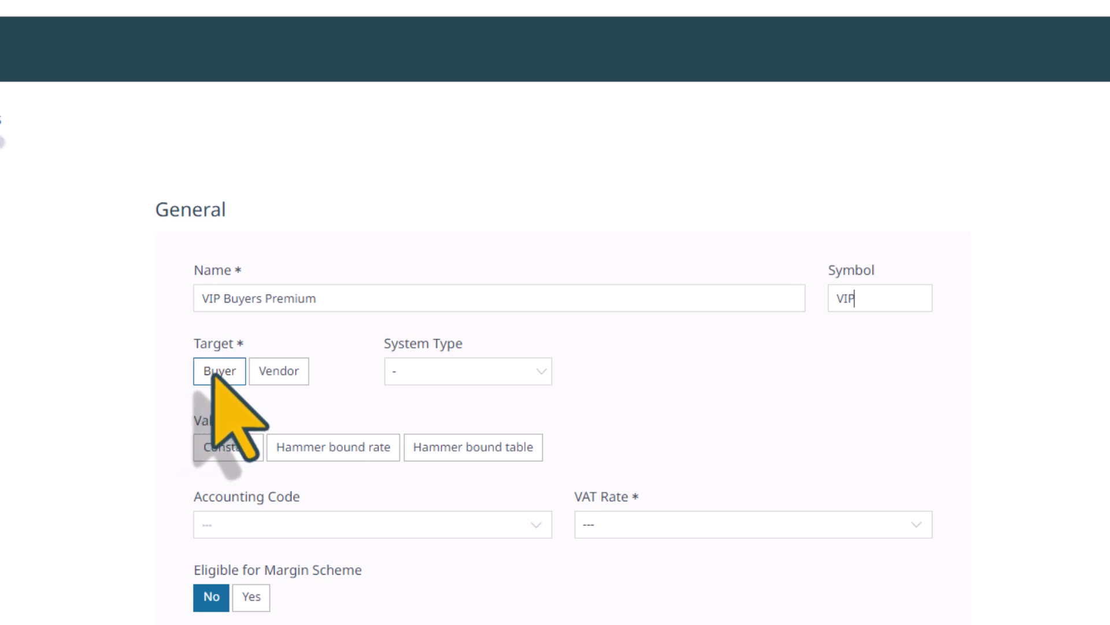
- Target the charge at Buyer and set its system type to Buyer commission
left_click(197, 379)
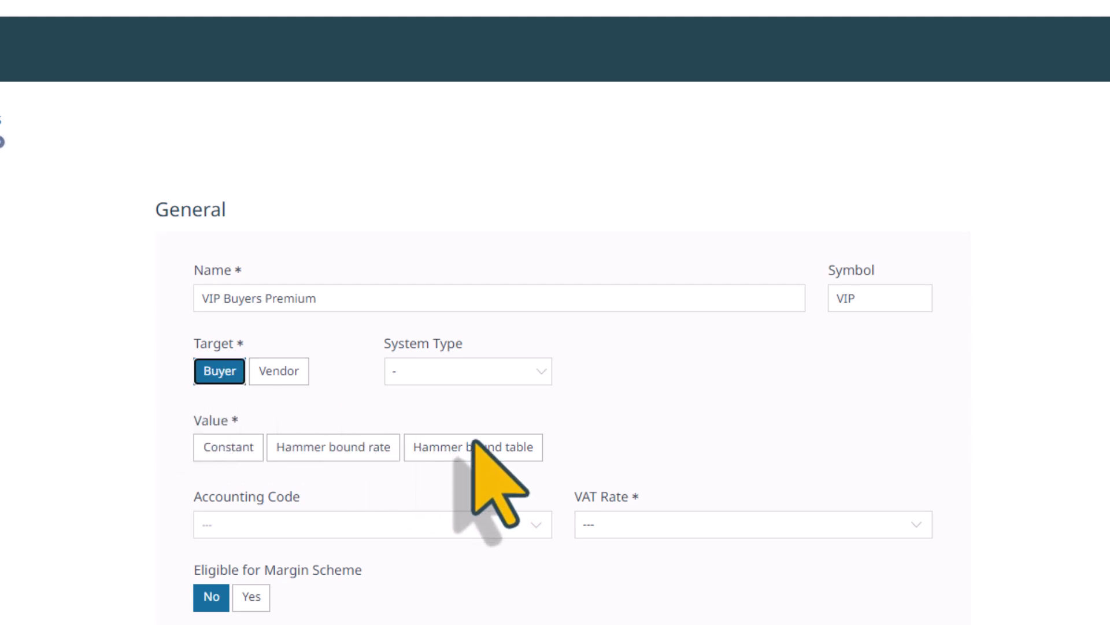
left_click(475, 371)
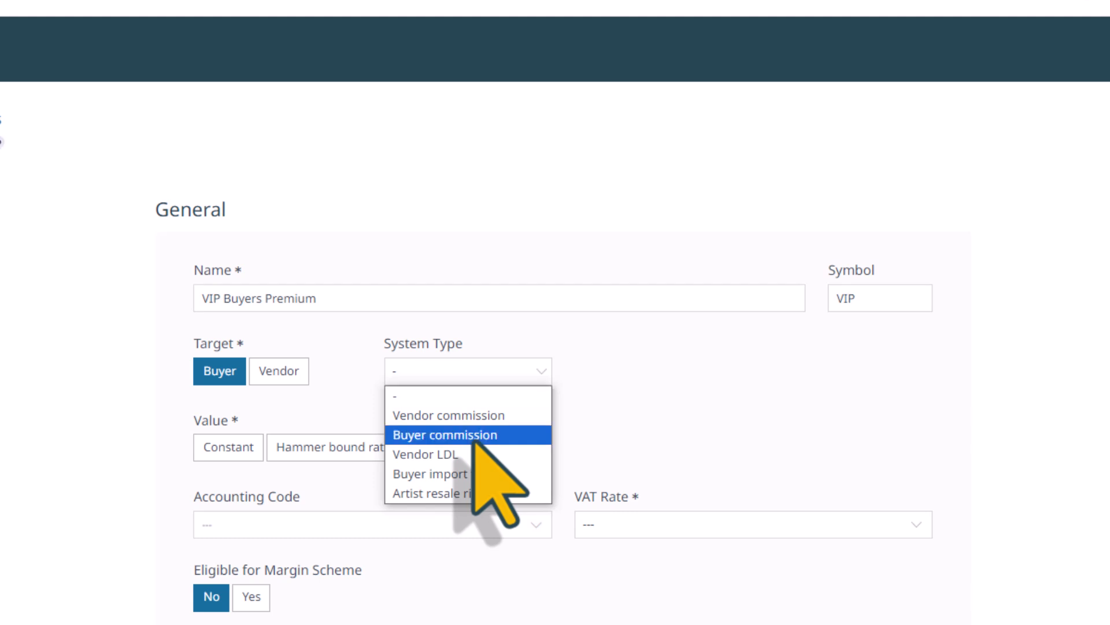
left_click(474, 437)
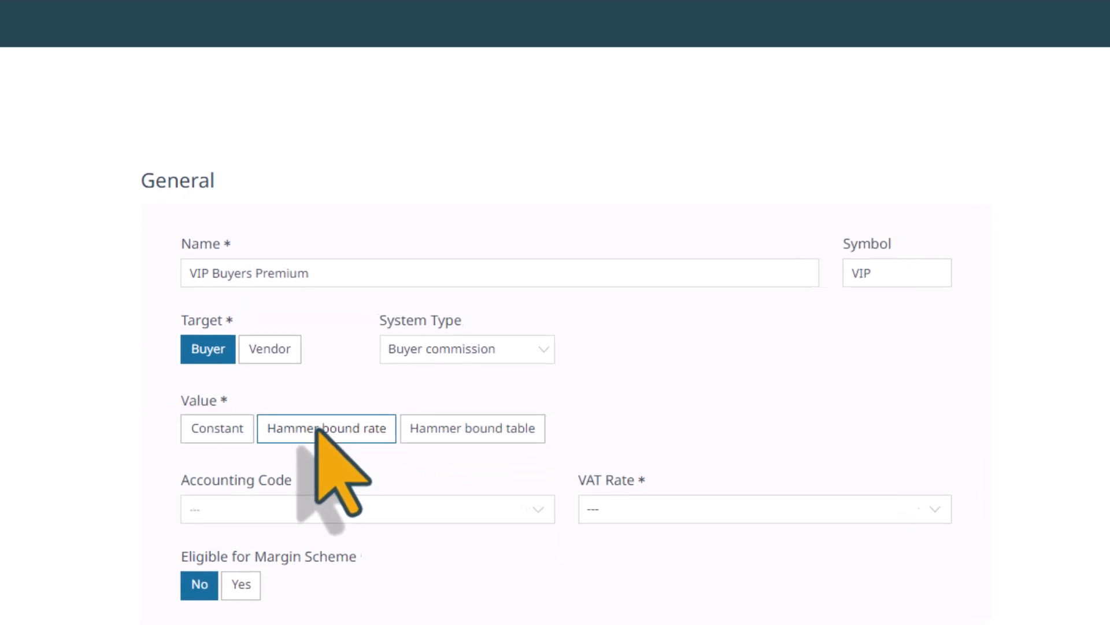
- Value the charge as a Hammer bound rate of 20%
left_click(317, 429)
left_click(218, 486)
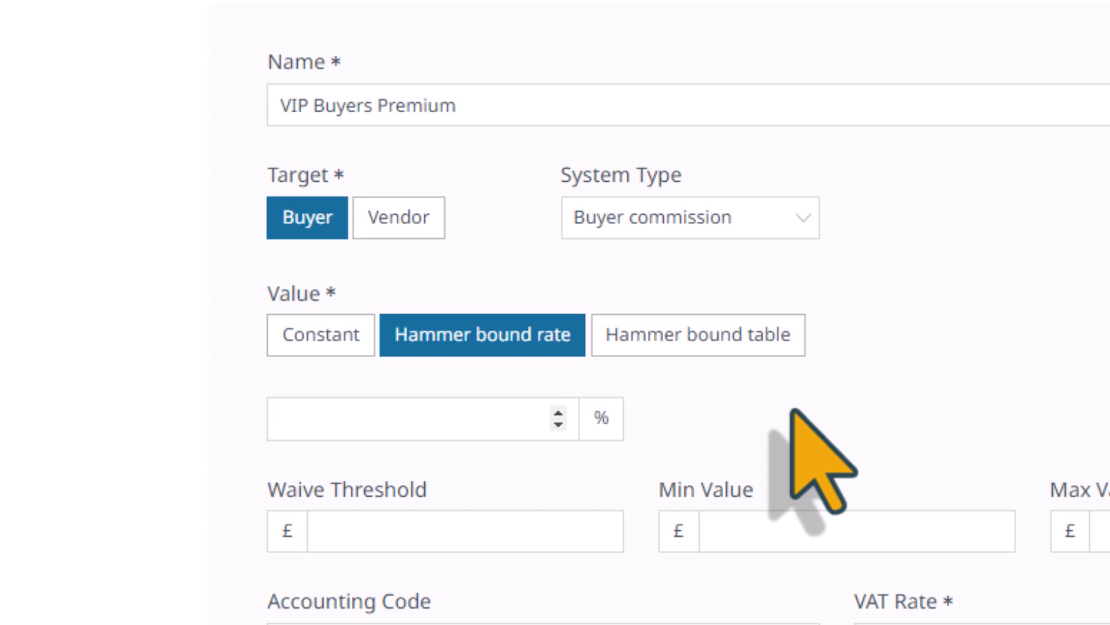
type("20")
scroll(793, 419, "down", 5)
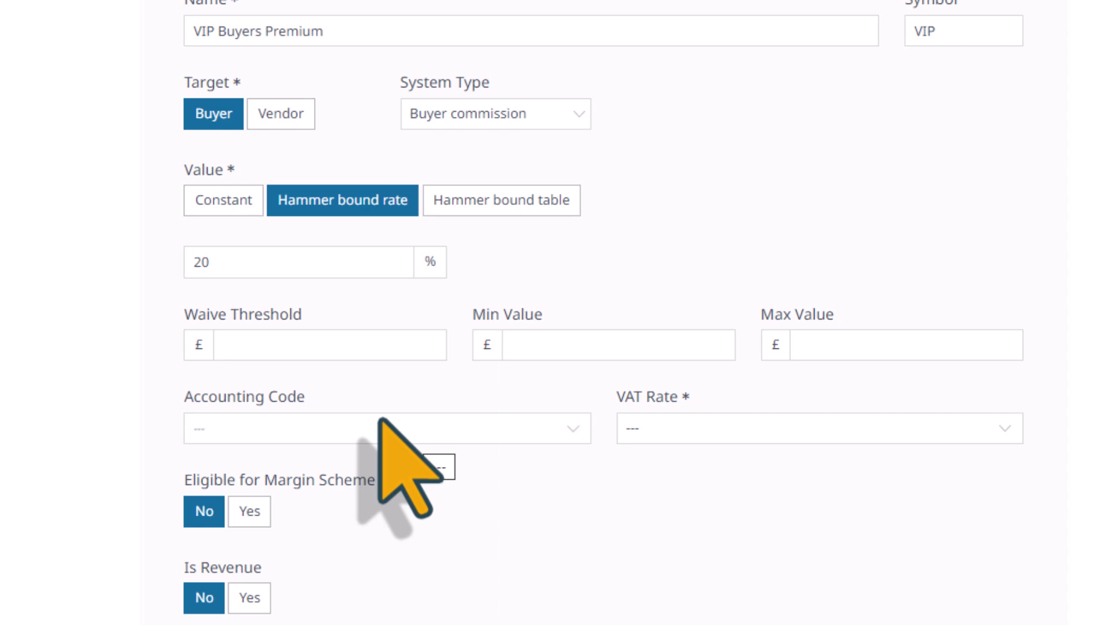
- Apply the 20% UK VAT rate and set Margin Scheme and Is Revenue to Yes
left_click(1004, 433)
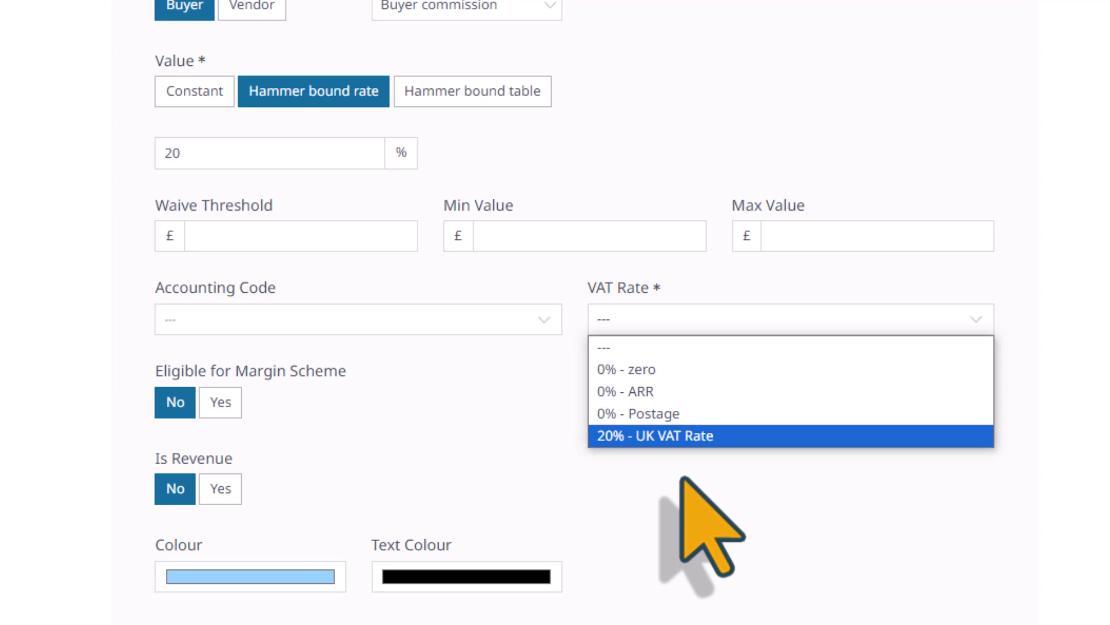
left_click(653, 441)
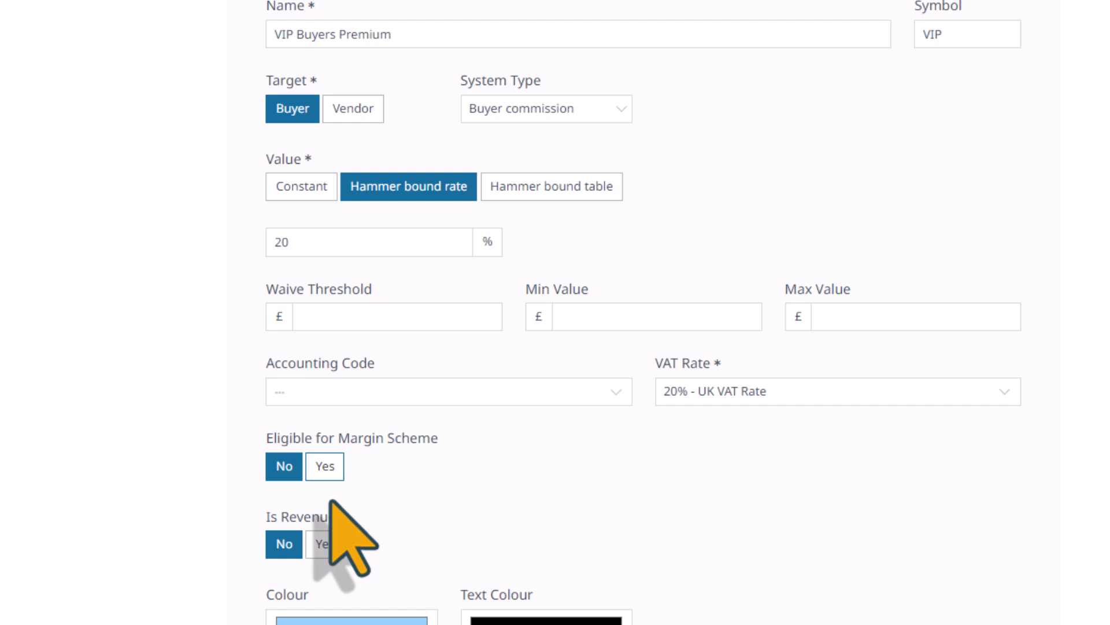
left_click(325, 470)
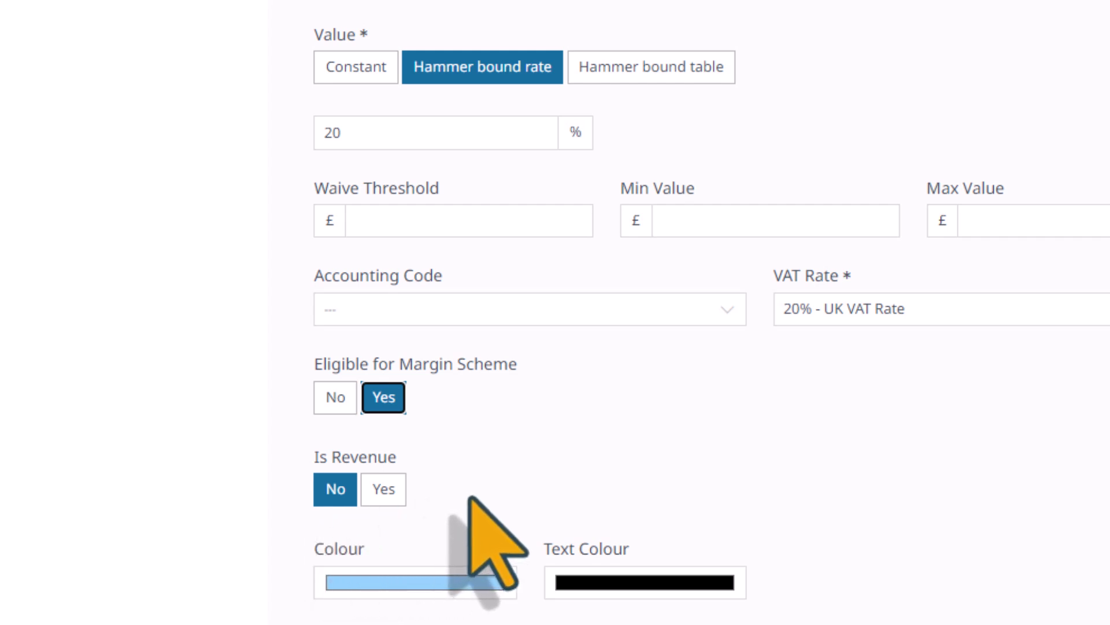
left_click(384, 489)
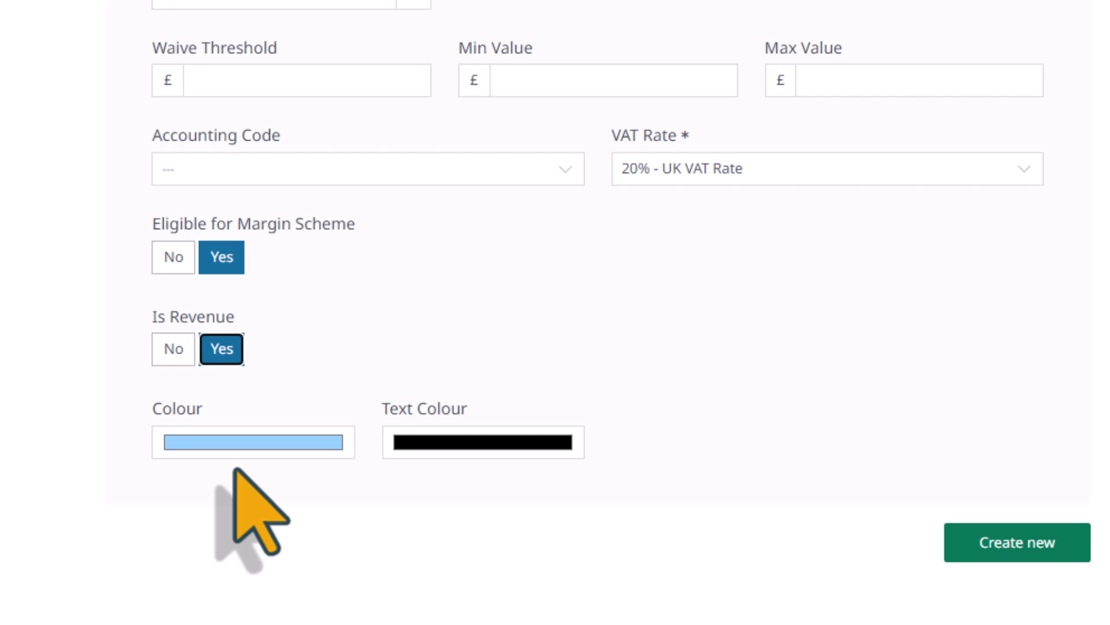
- Give the charge a dark blue label colour with near-white text, then create it
left_click(293, 447)
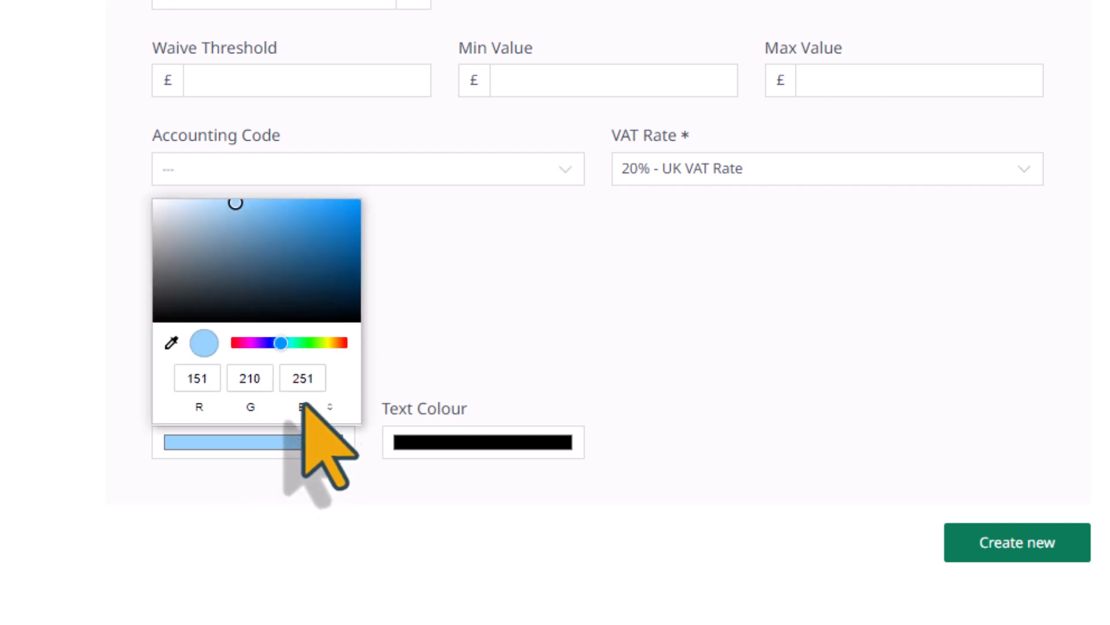
left_click(336, 239)
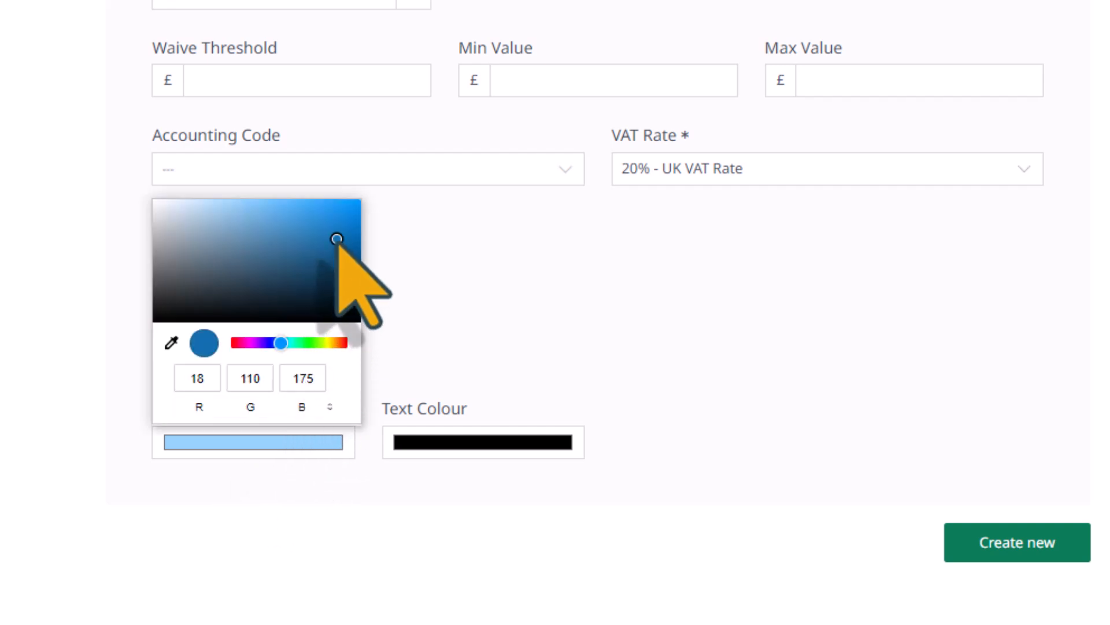
left_click(411, 447)
left_click(405, 450)
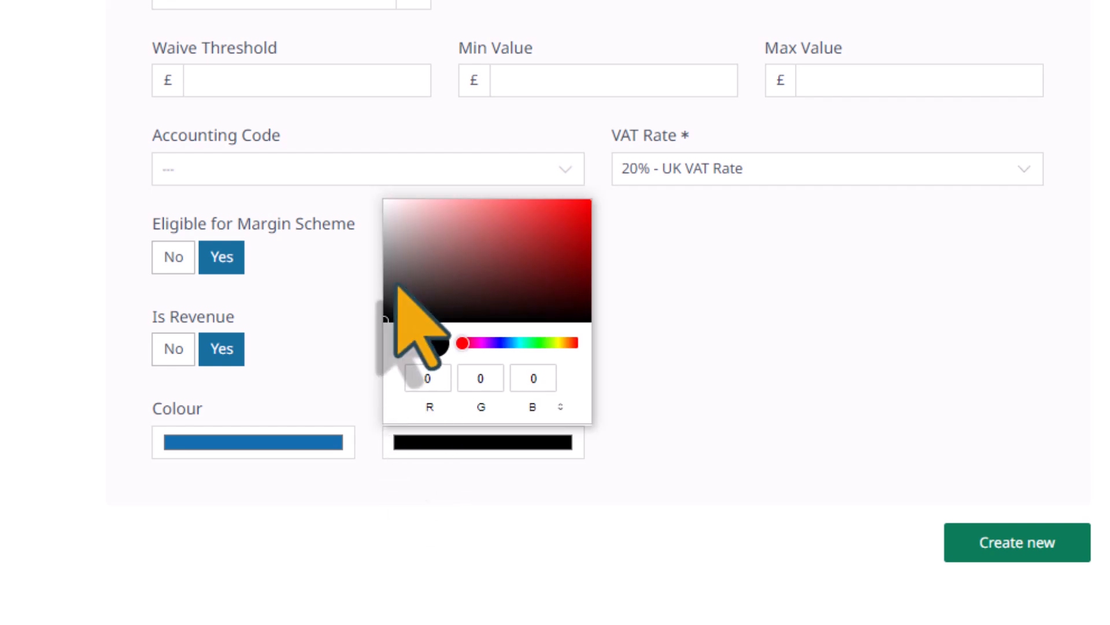
left_click(388, 204)
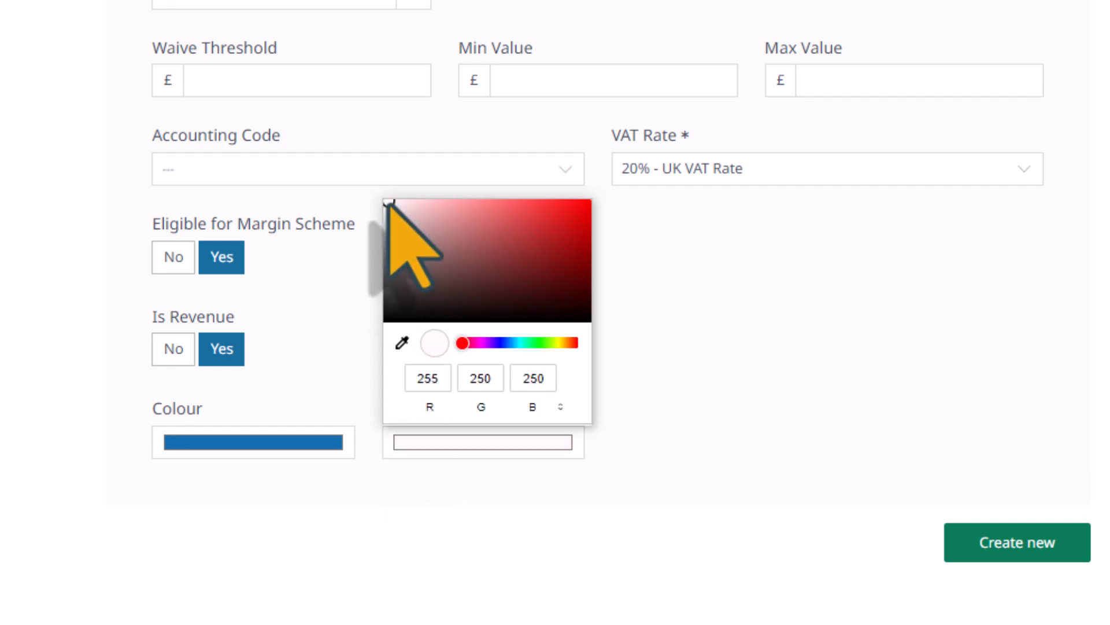
left_click(1031, 550)
scroll(1031, 551, "up", 5)
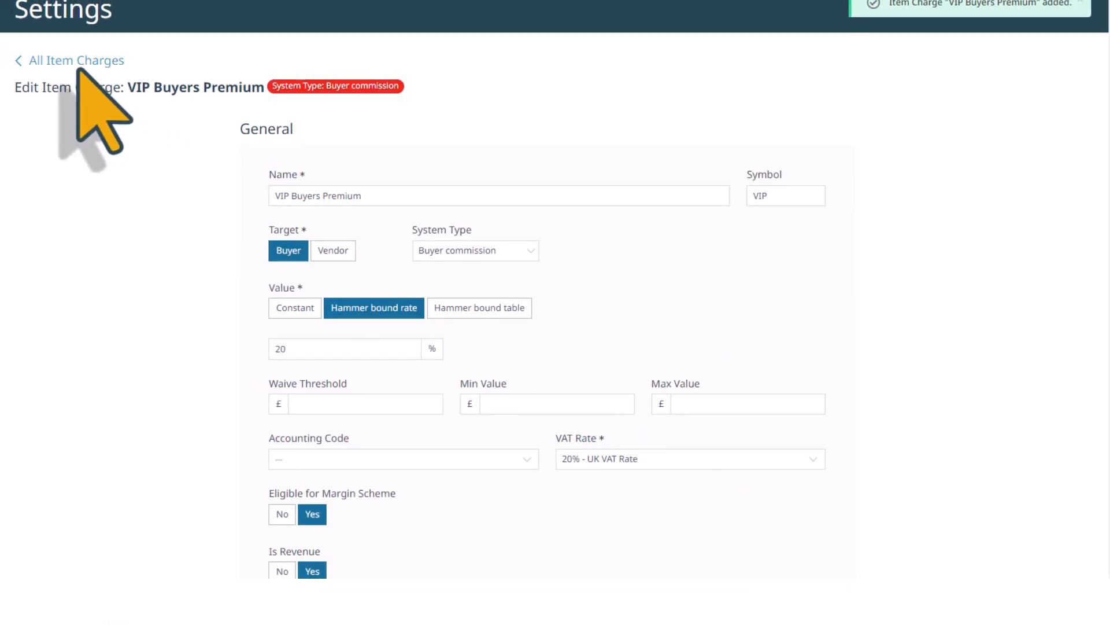
- Go back to the All Item Charges list to see VIP Buyers Premium as ID 17
left_click(77, 62)
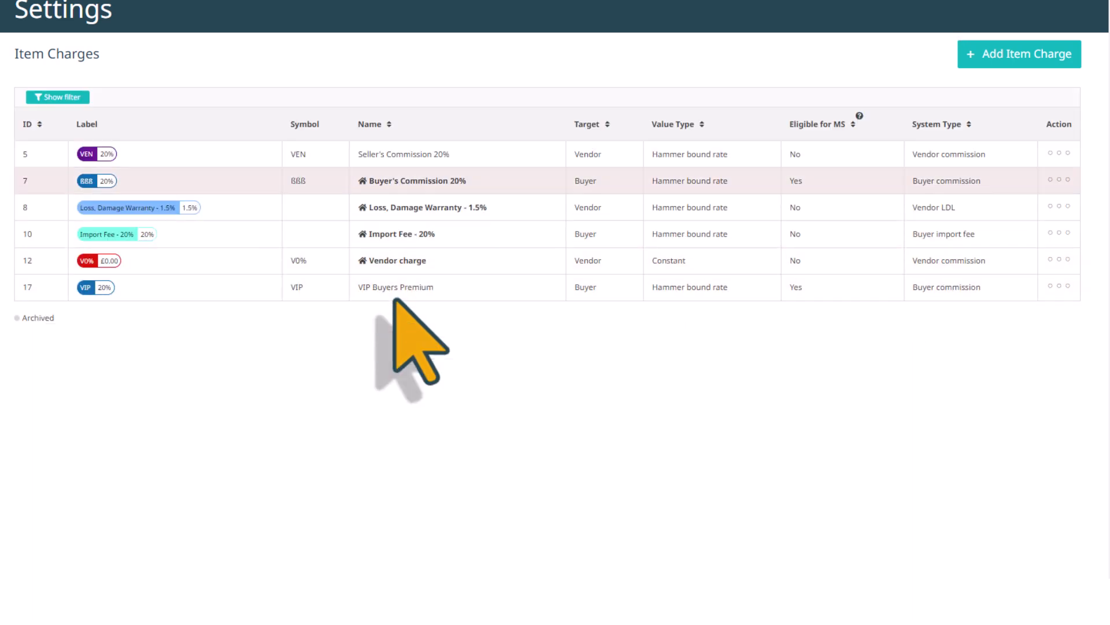
- Archive the Seller's Commission 20% charge from its edit page, confirming the prompt
mouse_move(1059, 154)
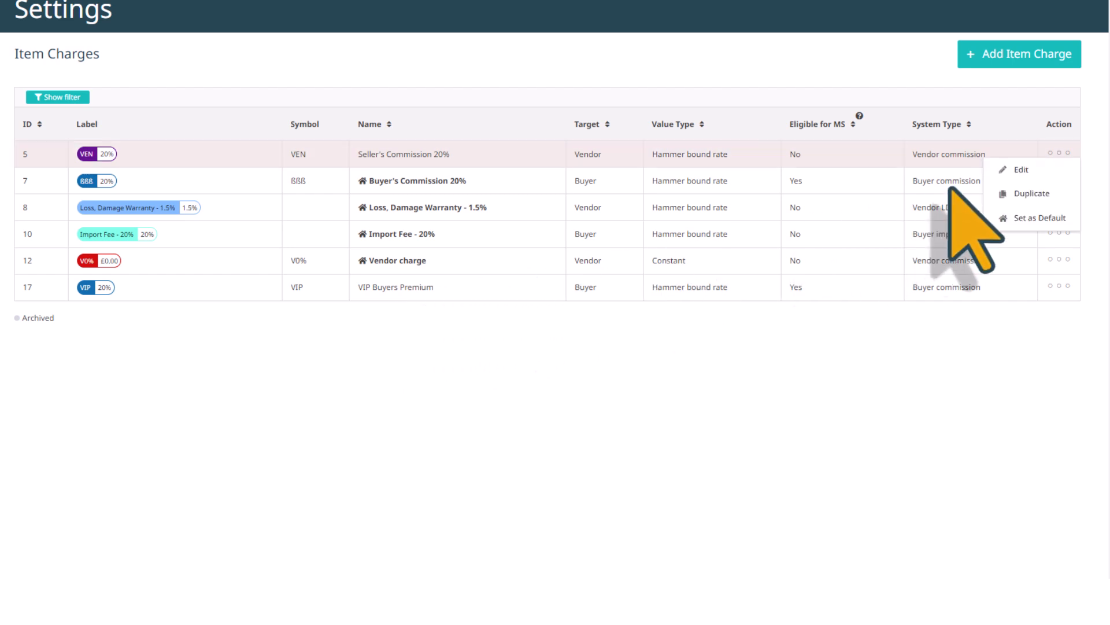
left_click(1022, 170)
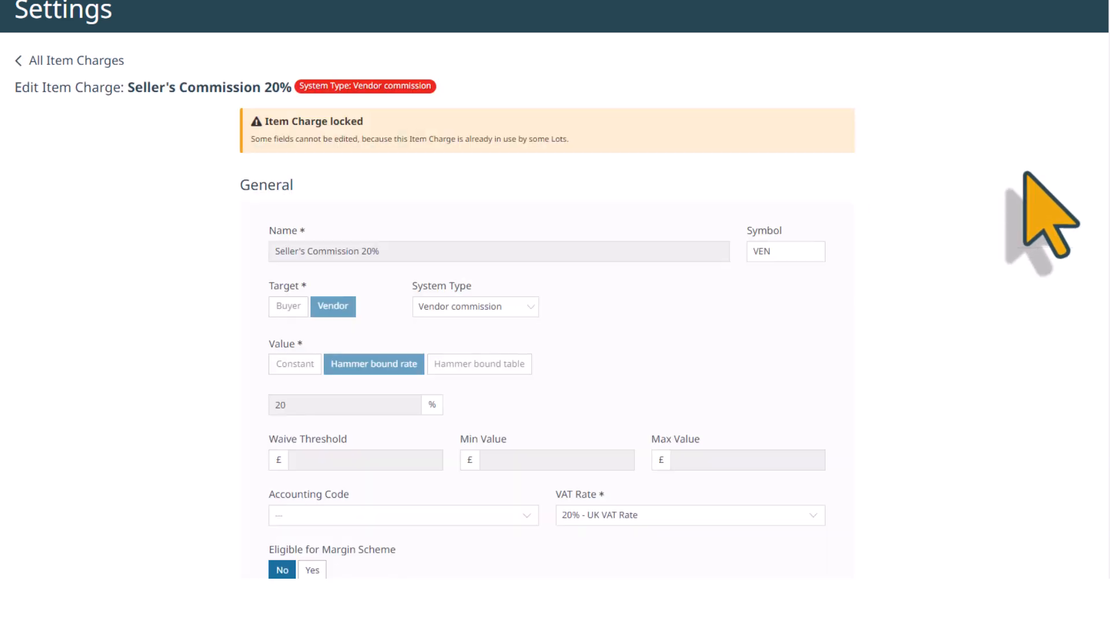
scroll(949, 209, "down", 4)
left_click(386, 520)
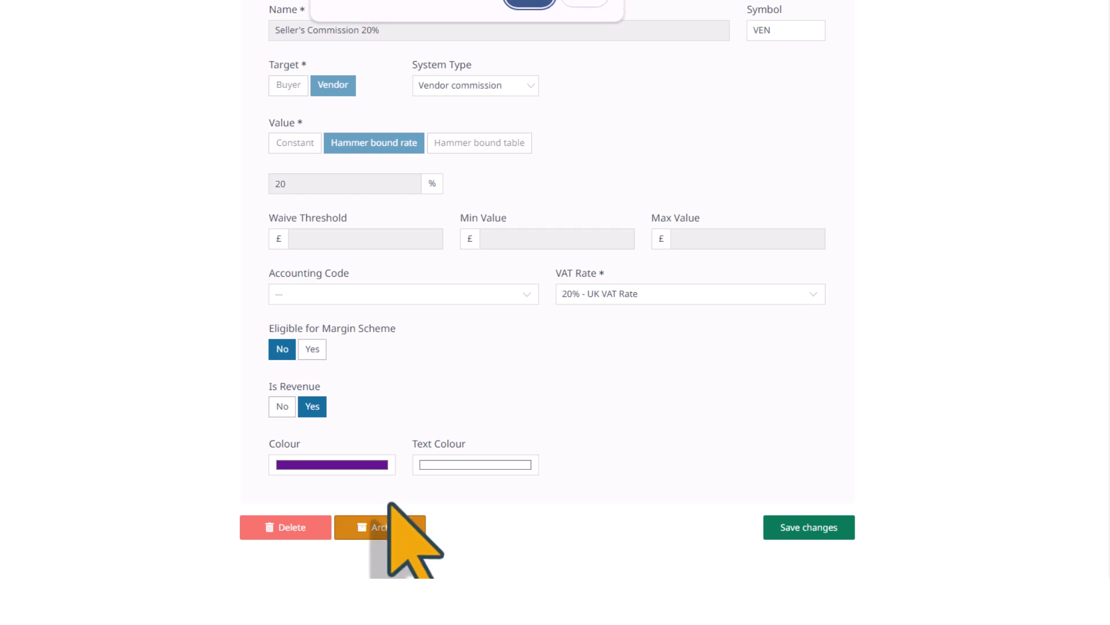
left_click(527, 3)
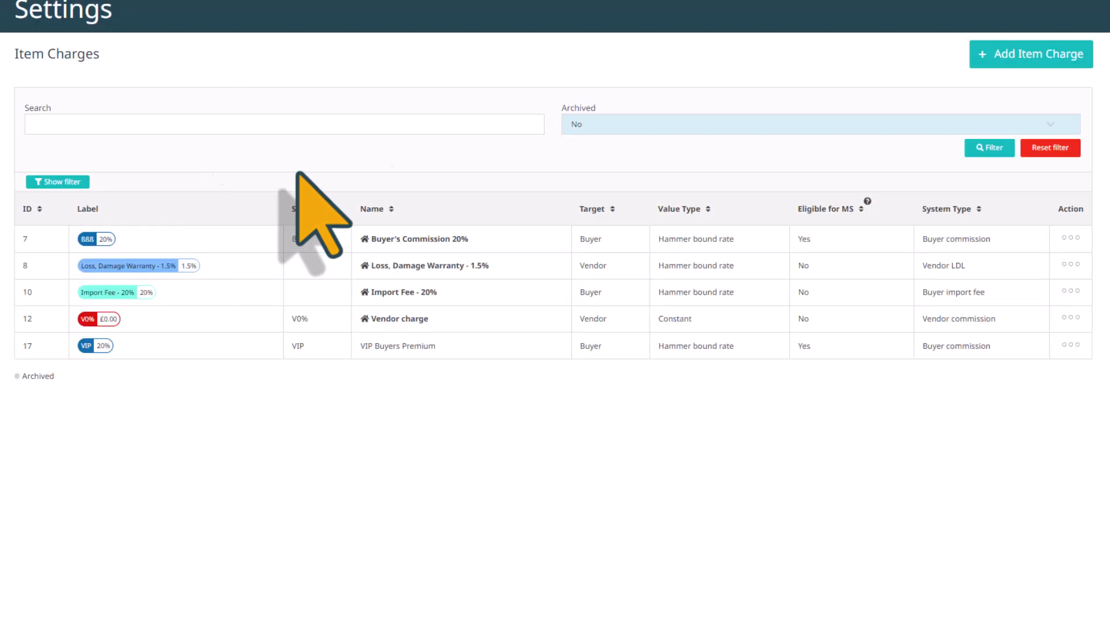
- Set the Archived filter to All and reload the Item Charges list
left_click(1041, 124)
left_click(572, 166)
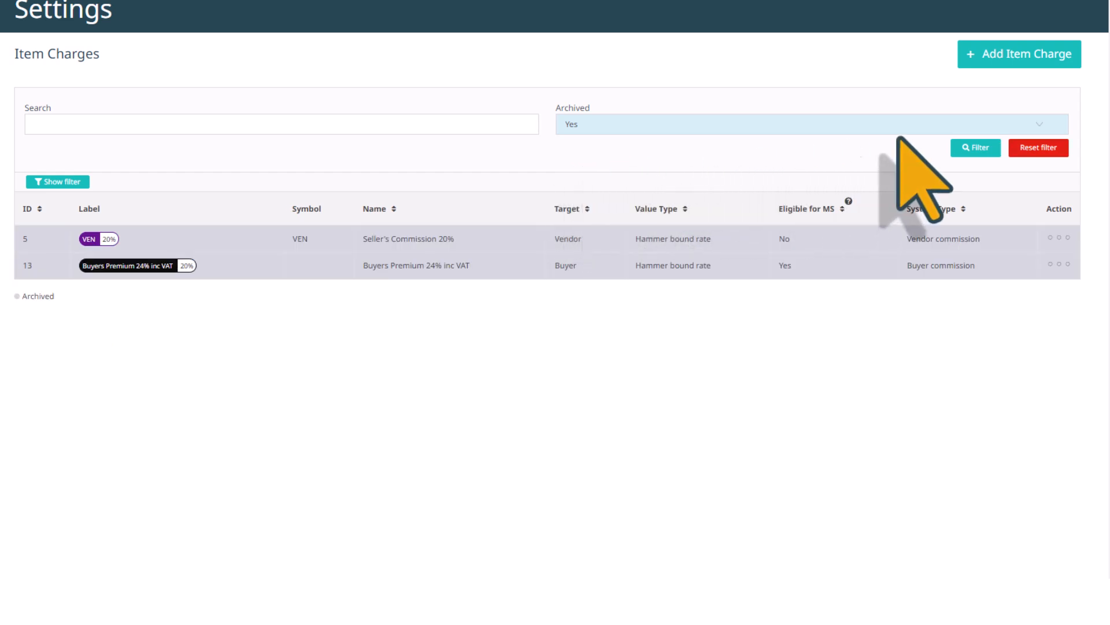
left_click(1038, 126)
left_click(572, 141)
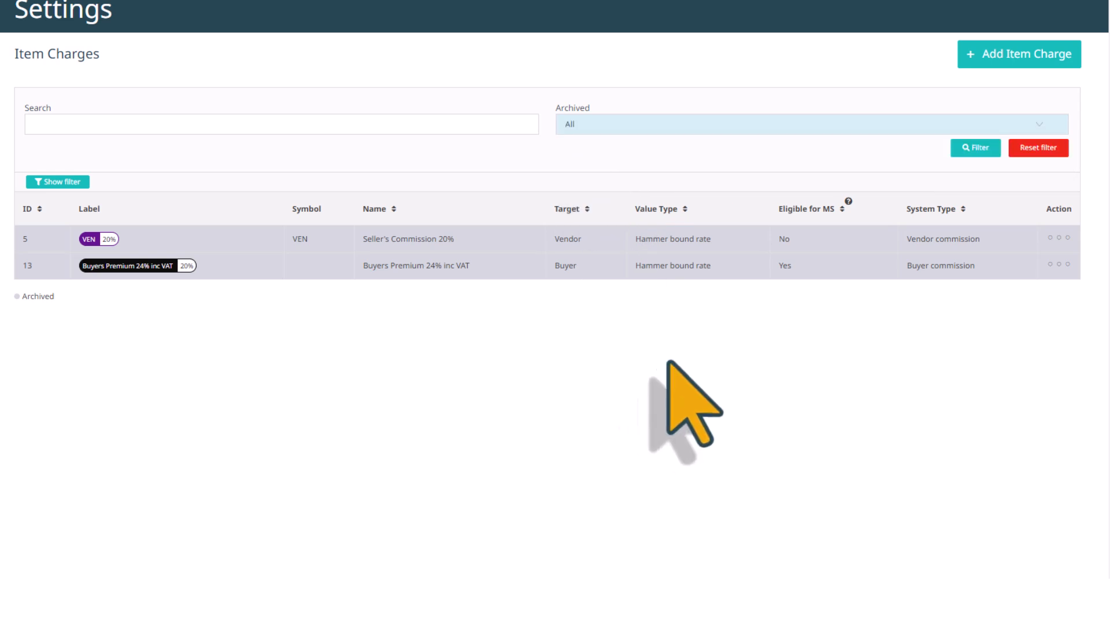
left_click(984, 149)
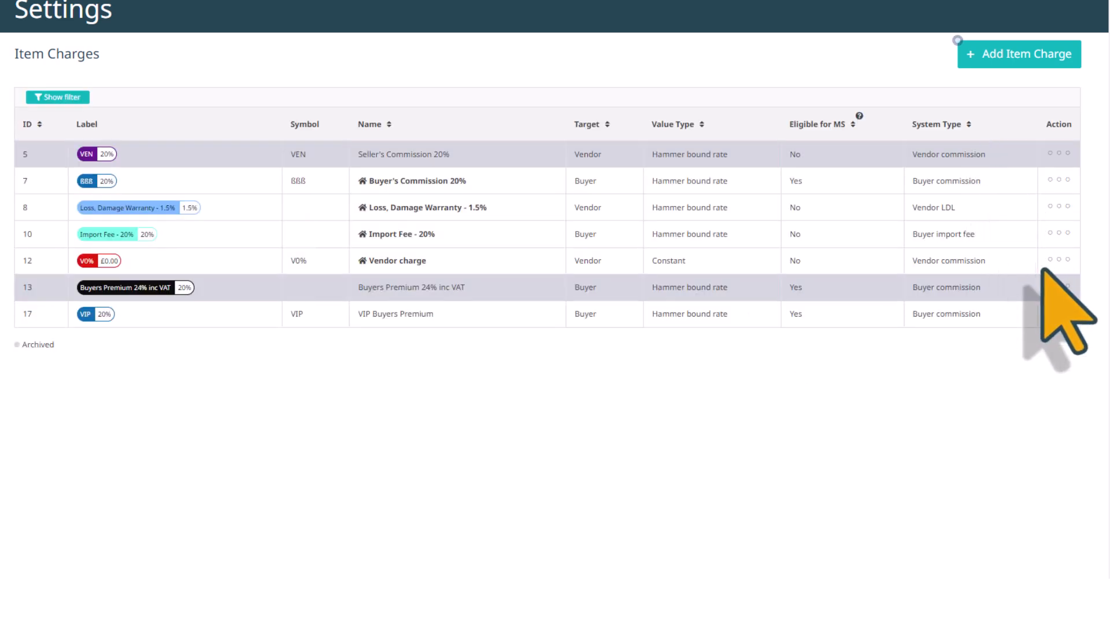
- Delete the VIP Buyers Premium charge from its edit page and confirm with OK
left_click(1061, 314)
left_click(950, 354)
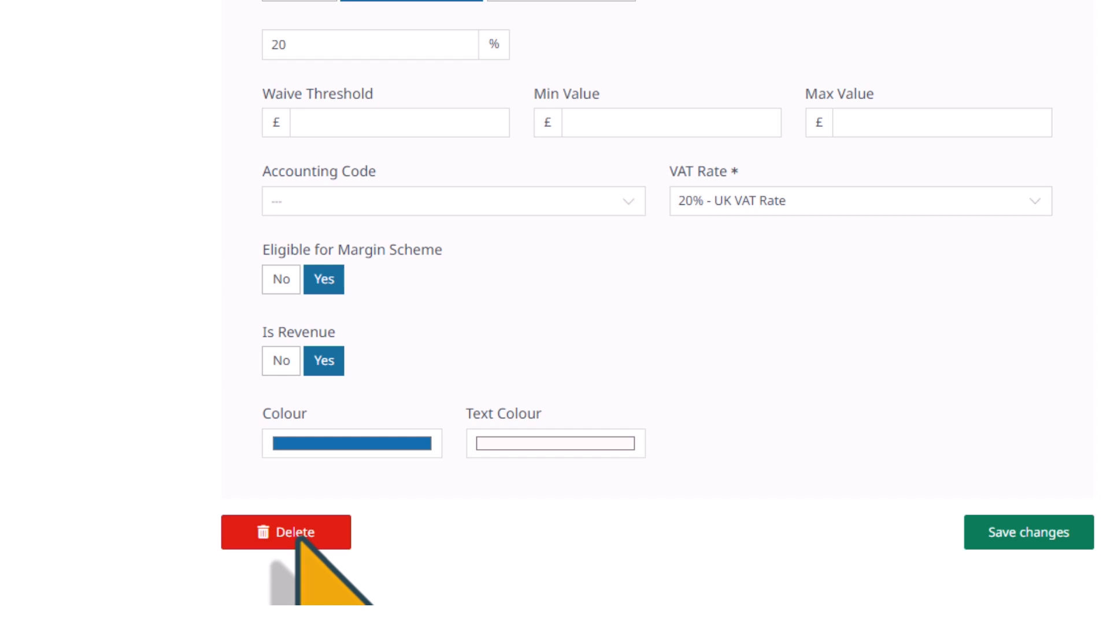
left_click(298, 535)
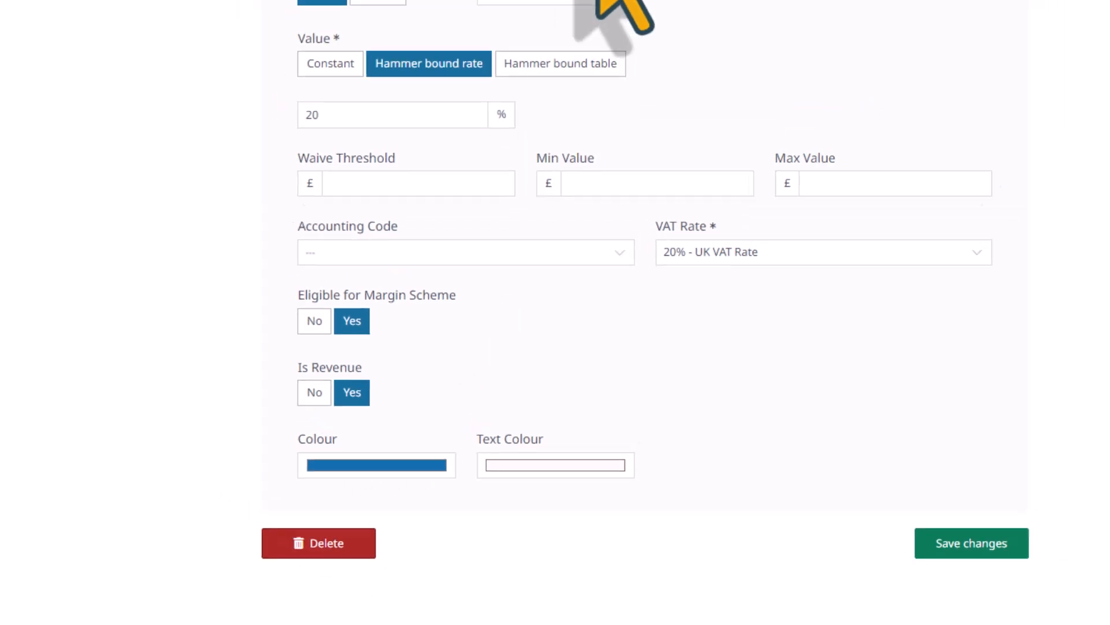
left_click(605, 39)
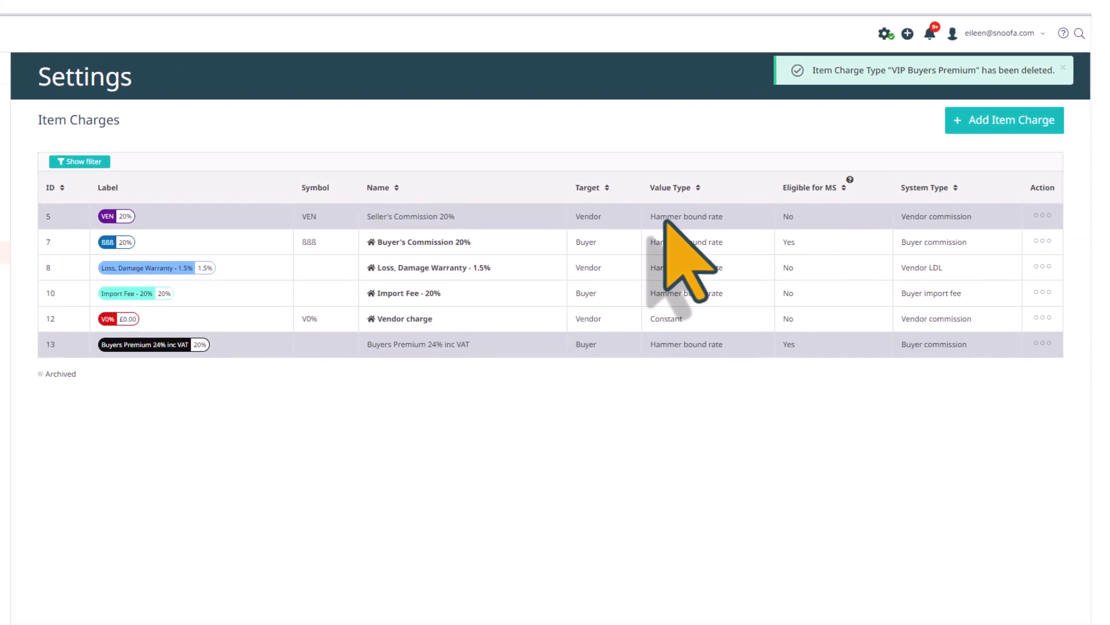
- Reveal the search and Archived filters on the Item Charges list
left_click(75, 162)
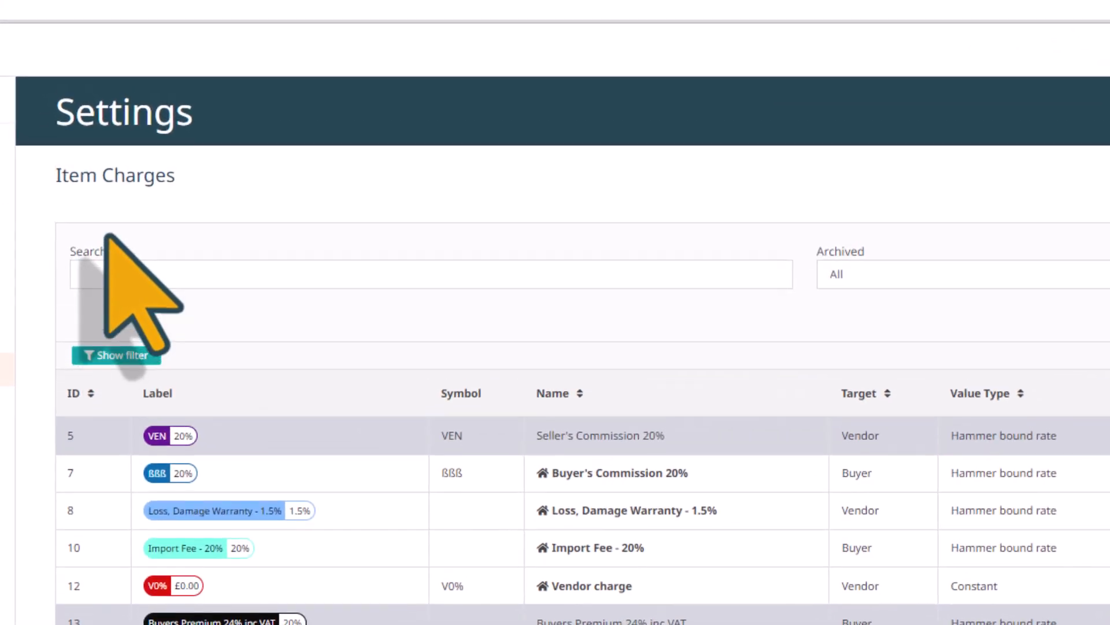
left_click(137, 273)
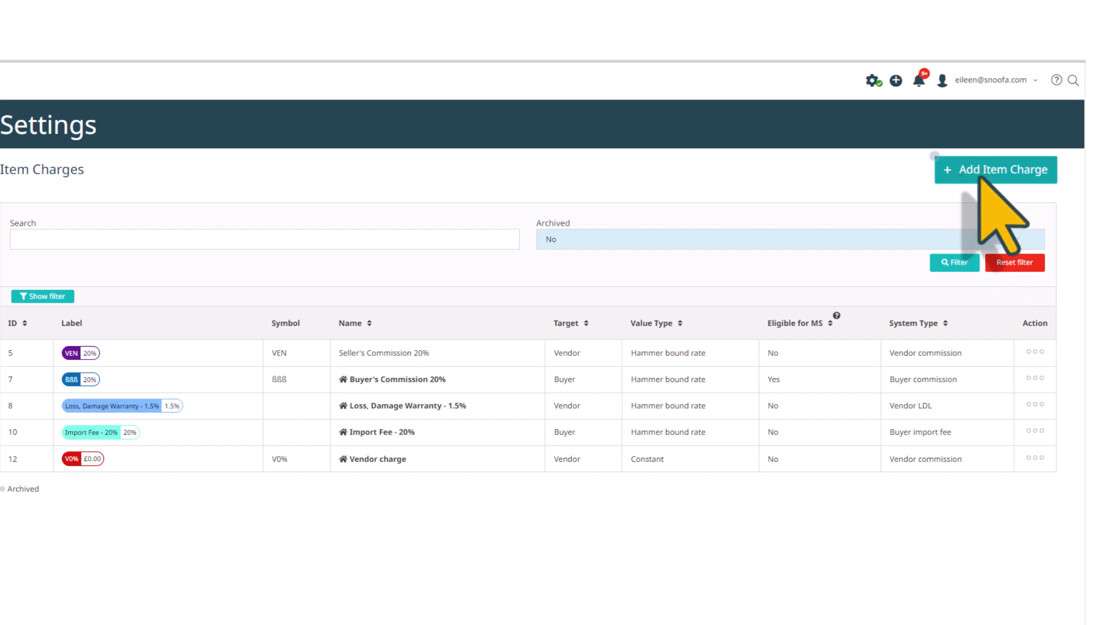
- Add a new item charge named 'Artist Resale Rights (ARR)' with symbol 'ARR'
left_click(983, 173)
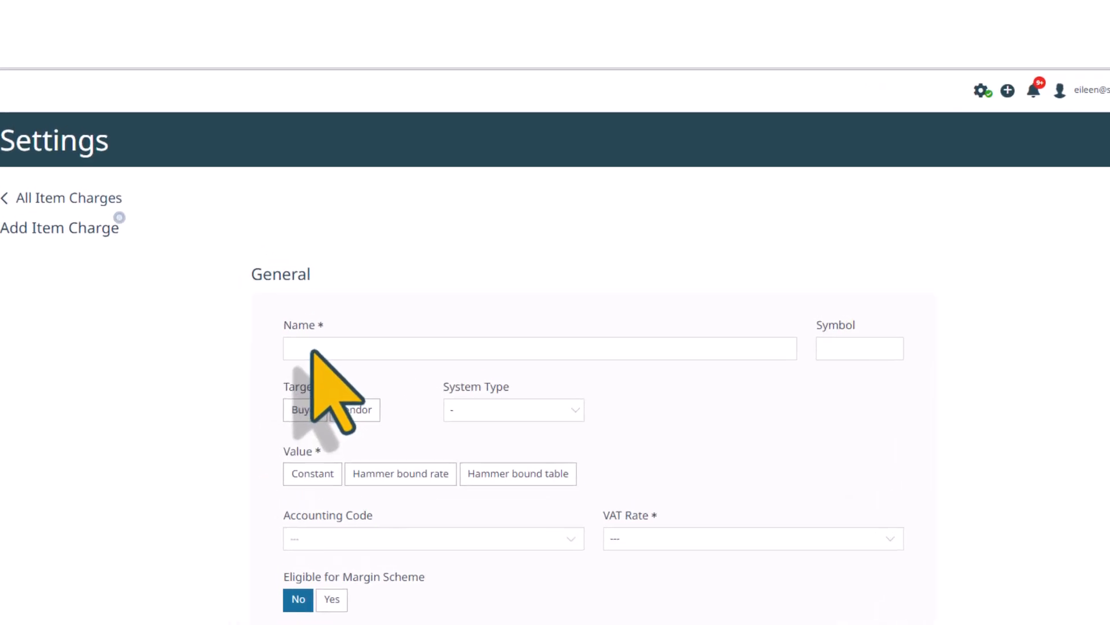
left_click(314, 351)
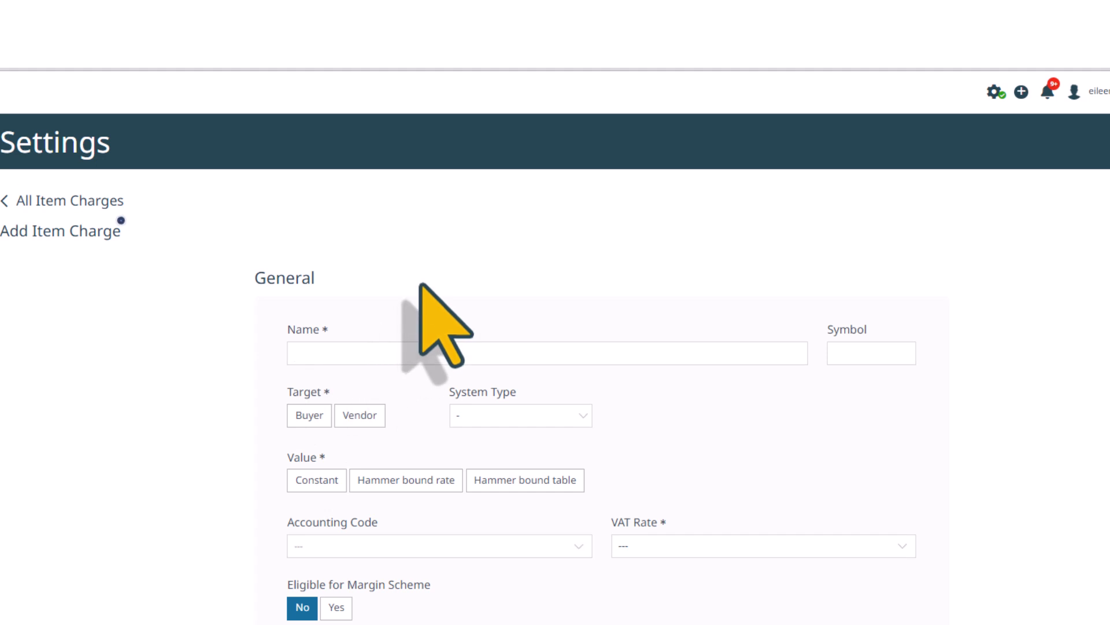
type("Artist Resale Rights (ARR)")
left_click(859, 354)
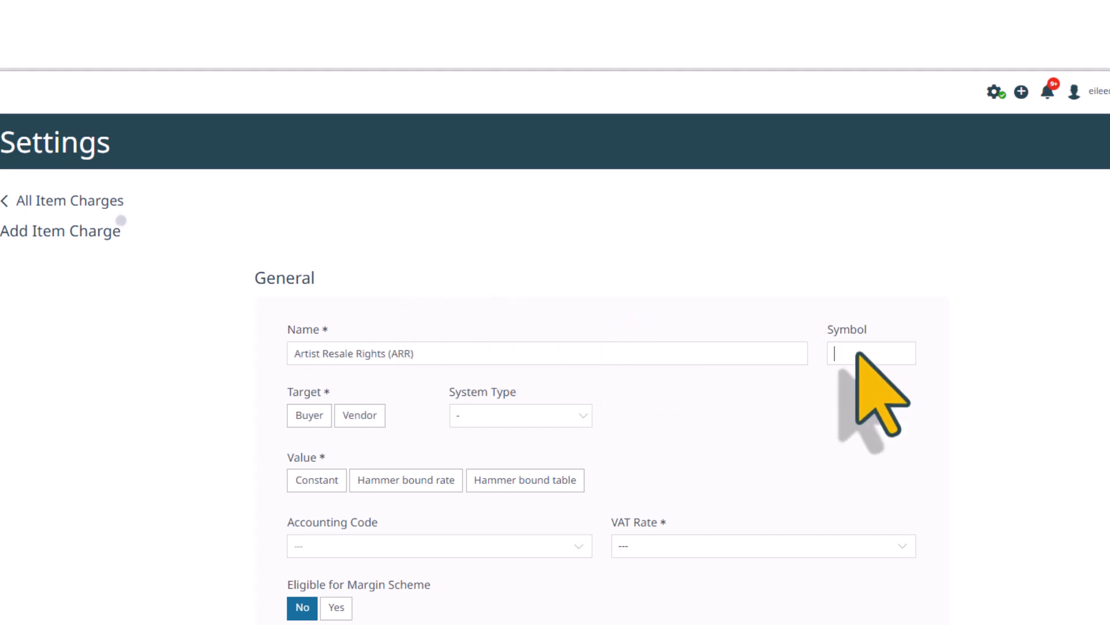
type("ARR")
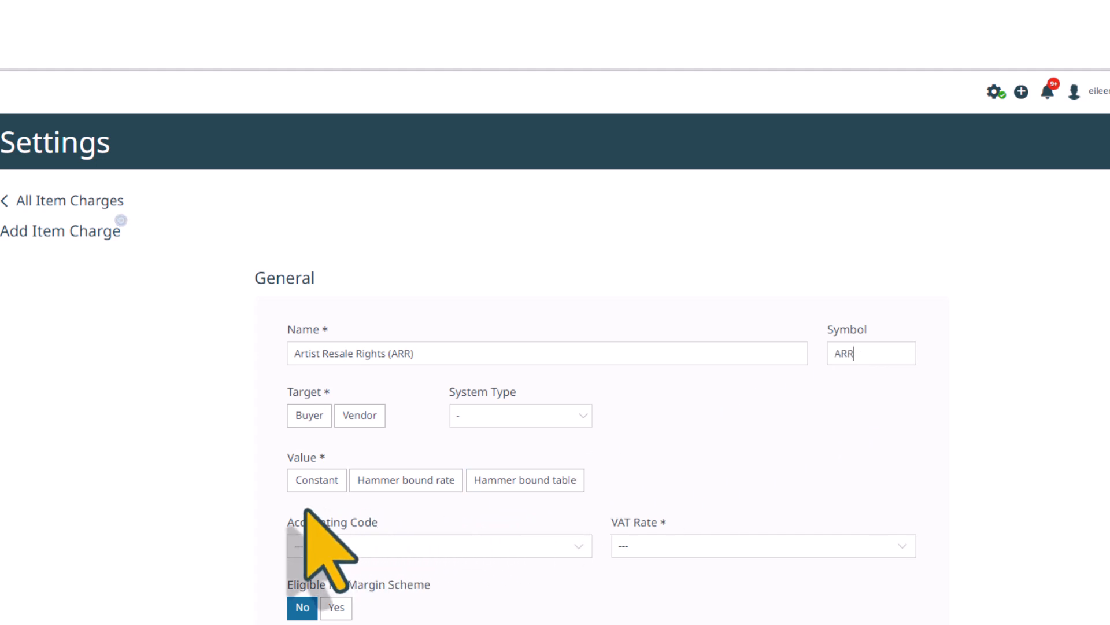
- Target Buyer, choose the Artist resale rights system type, and value it by Hammer bound table
left_click(309, 415)
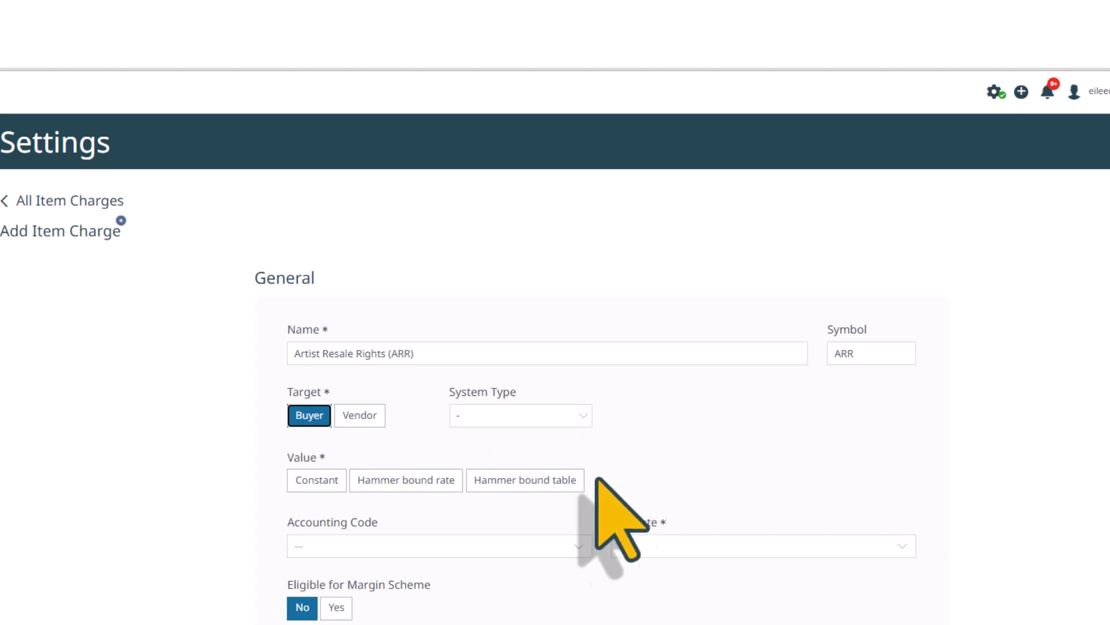
left_click(520, 416)
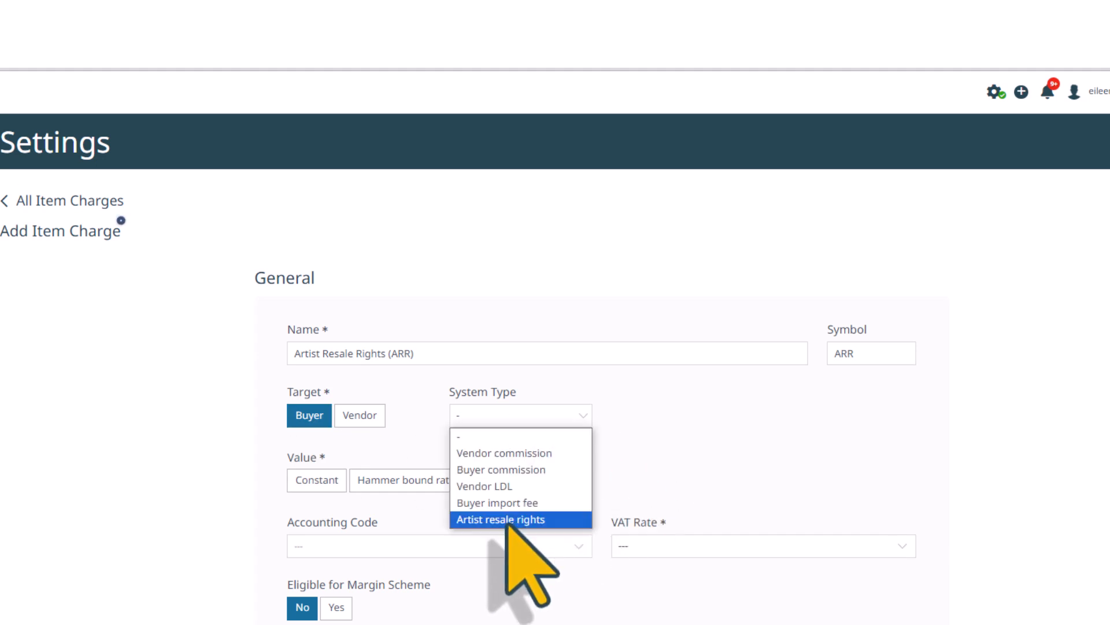
left_click(508, 520)
scroll(636, 463, "down", 1)
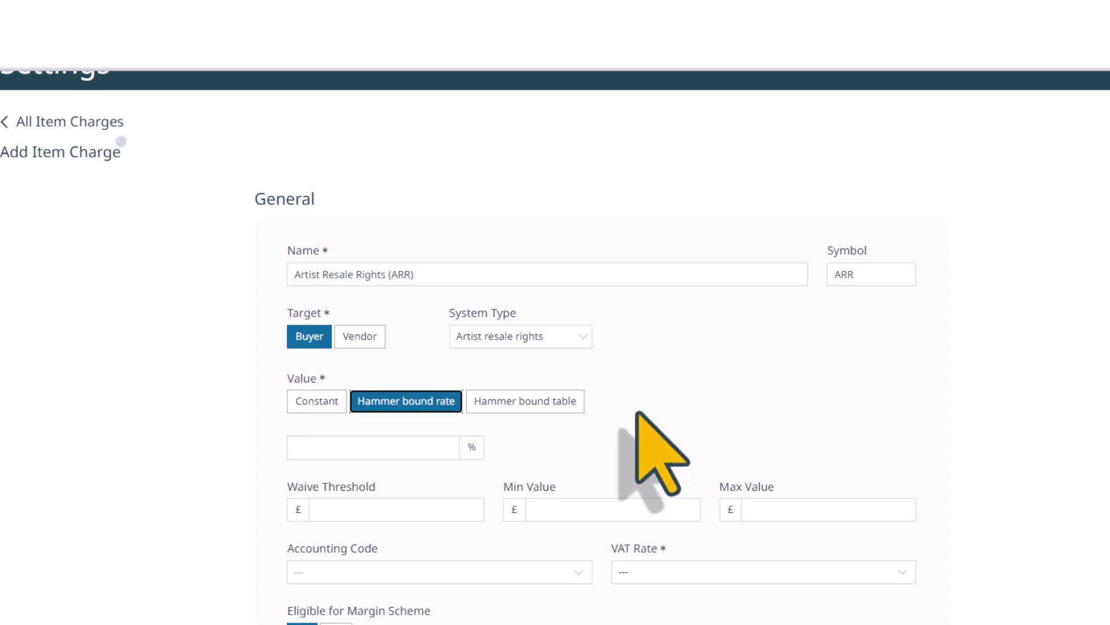
left_click(535, 408)
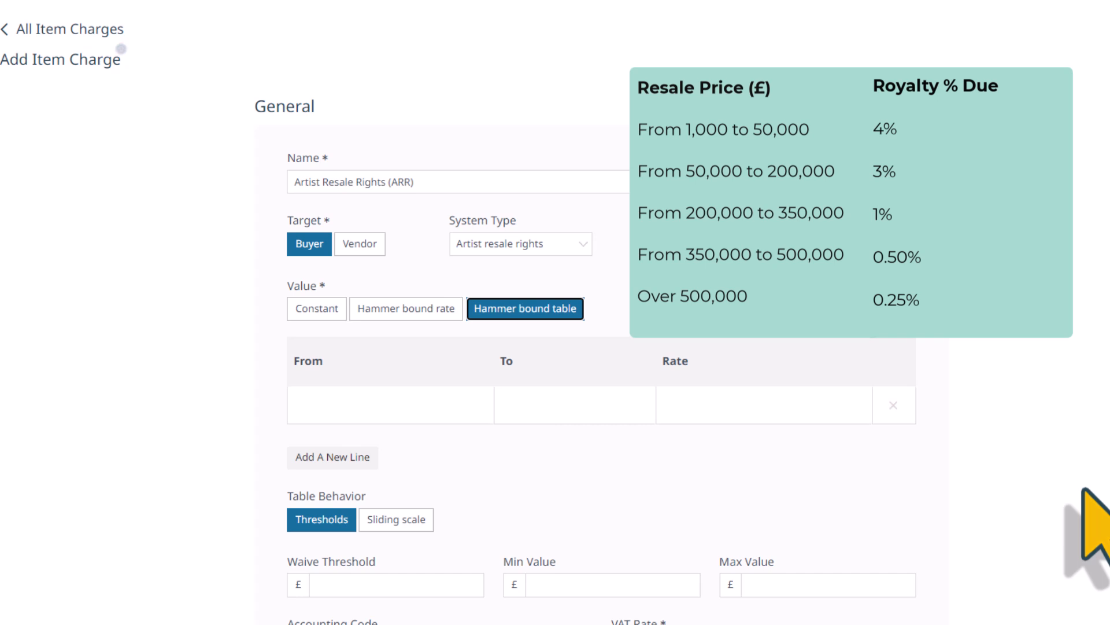
scroll(601, 347, "down", 3)
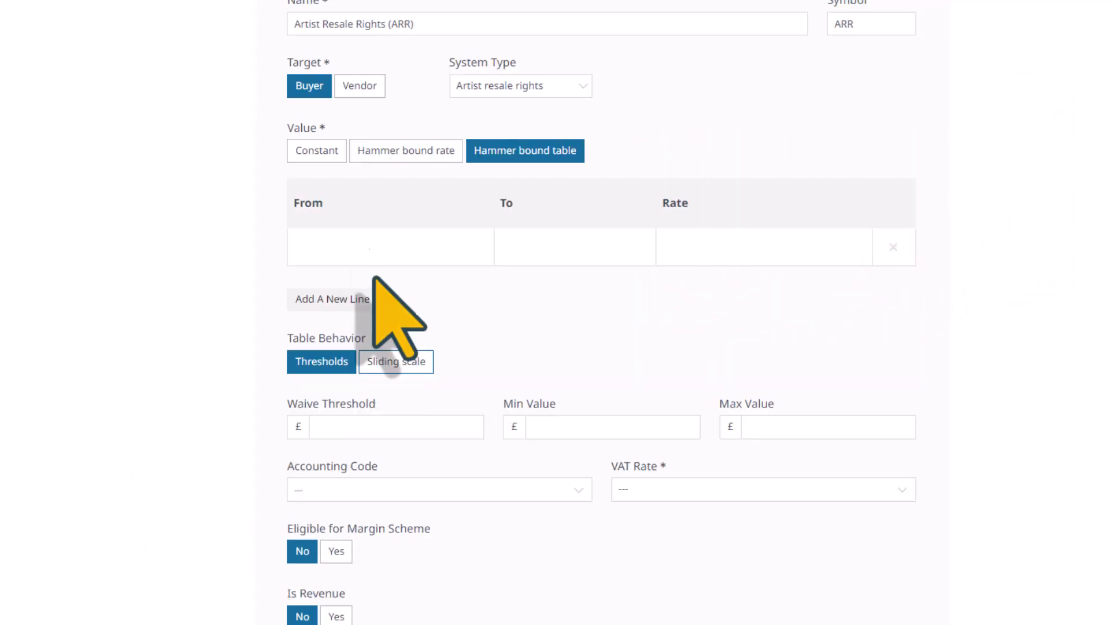
- Fill the first royalty band: from 0 to 50000 at a rate of 4
left_click(363, 254)
type("0")
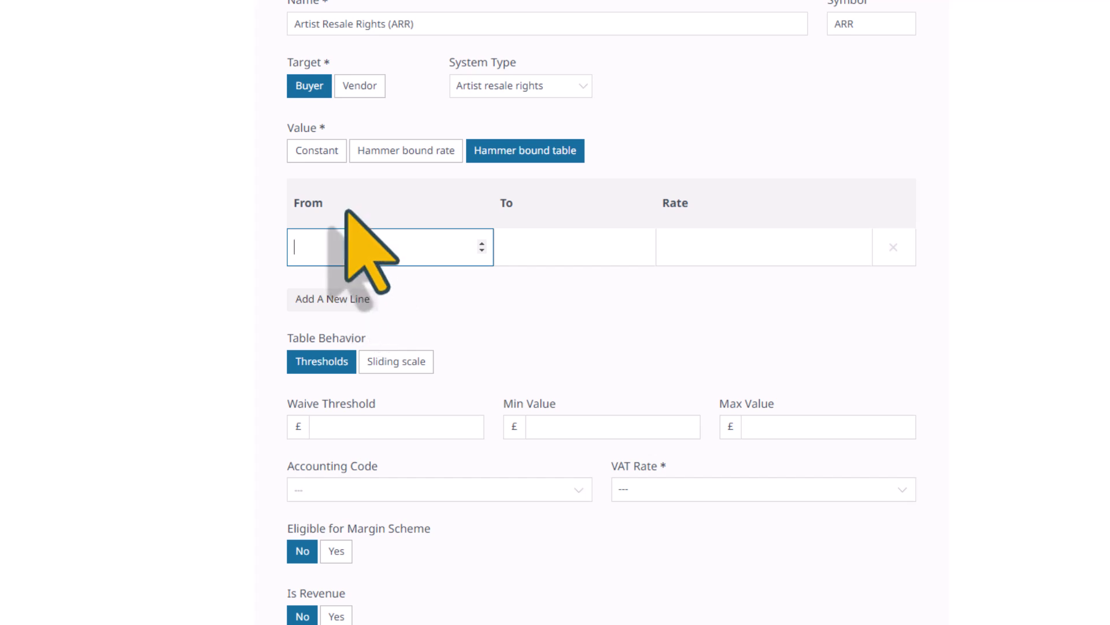
left_click(553, 246)
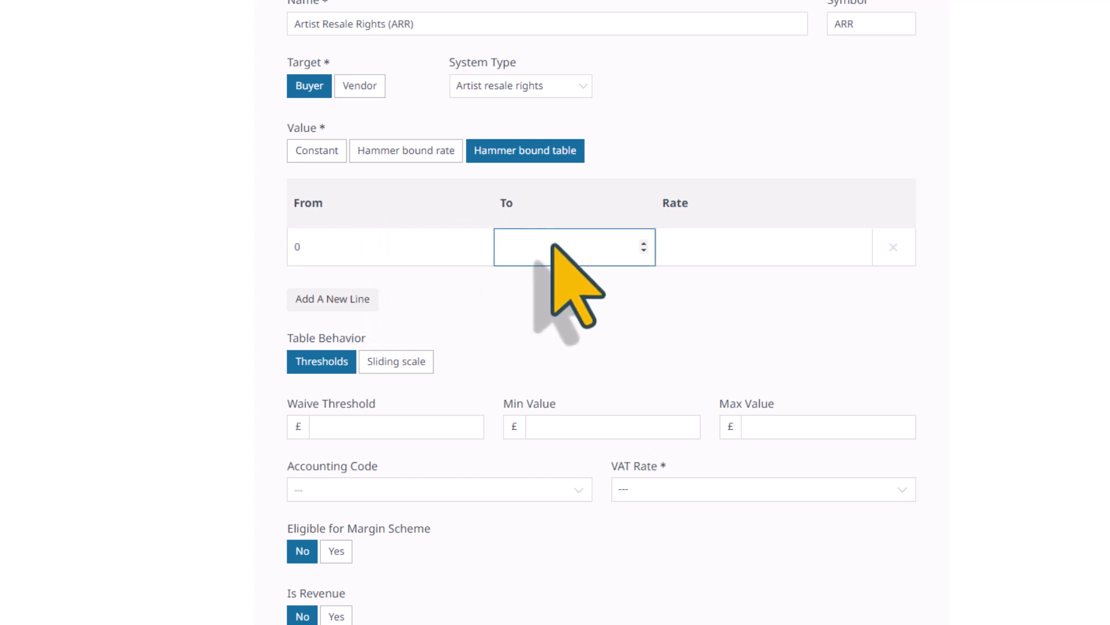
type("50000")
left_click(684, 251)
type("4")
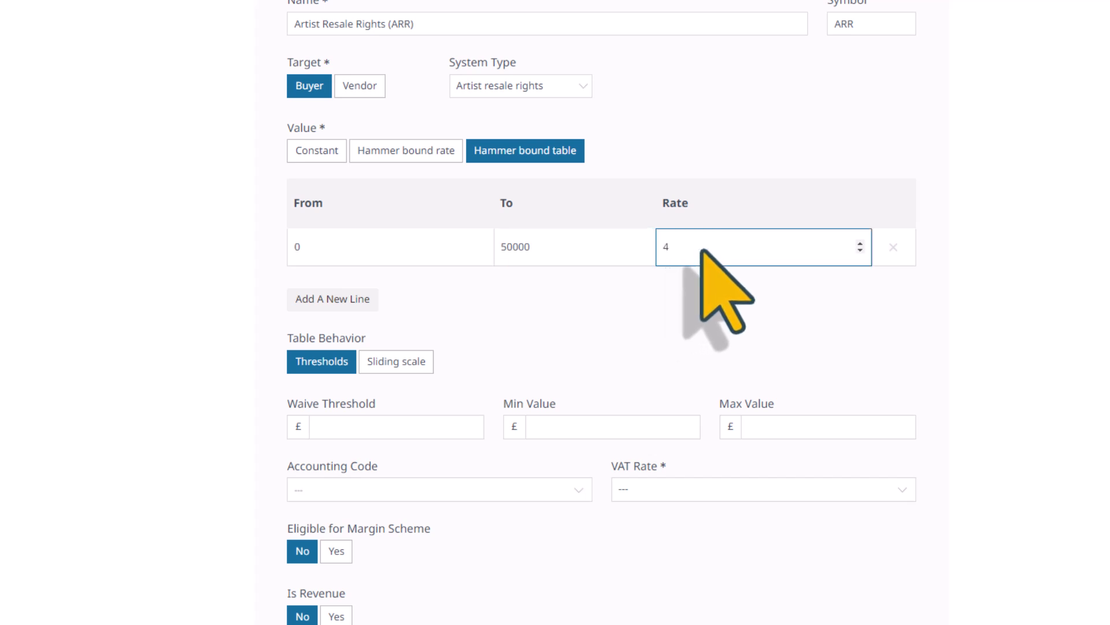
- Add a second band row and enter its From and To (200000) values
left_click(345, 298)
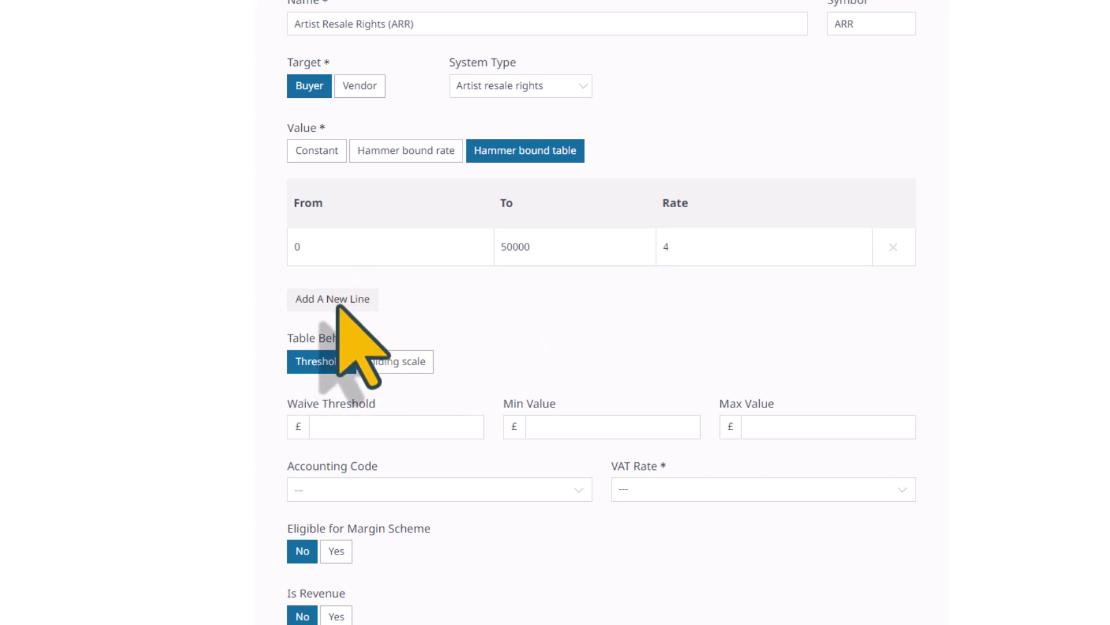
left_click(311, 513)
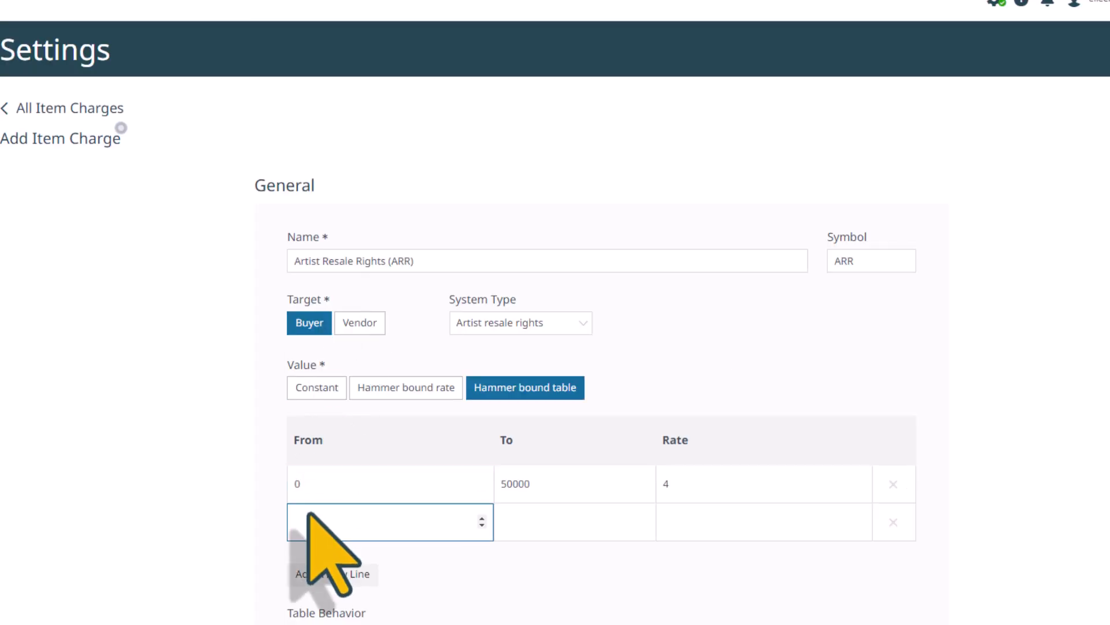
type("5")
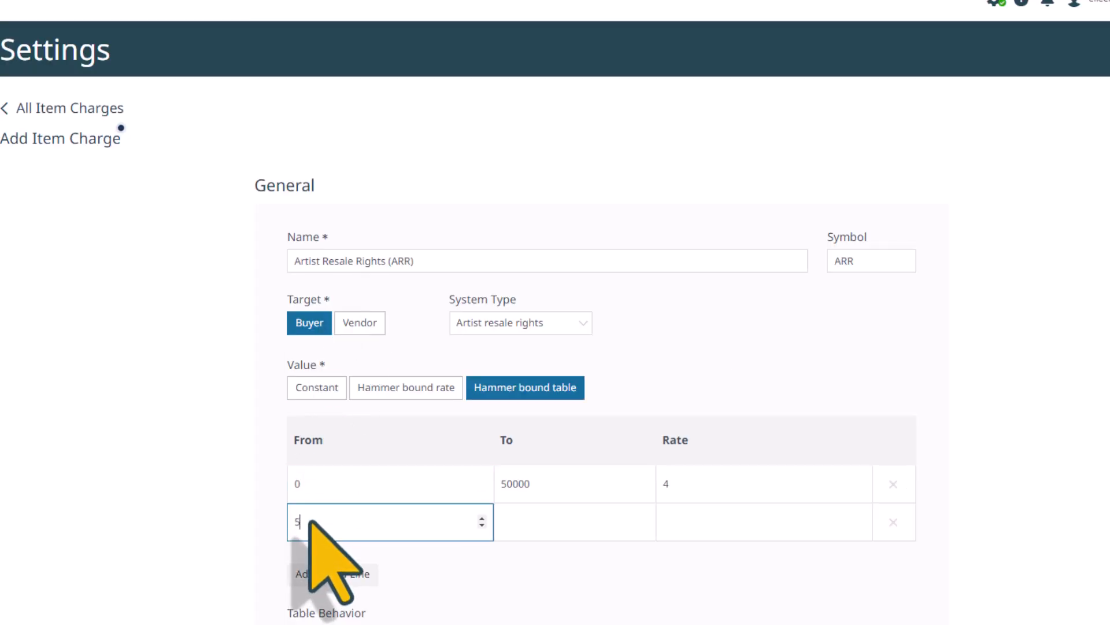
type("0001")
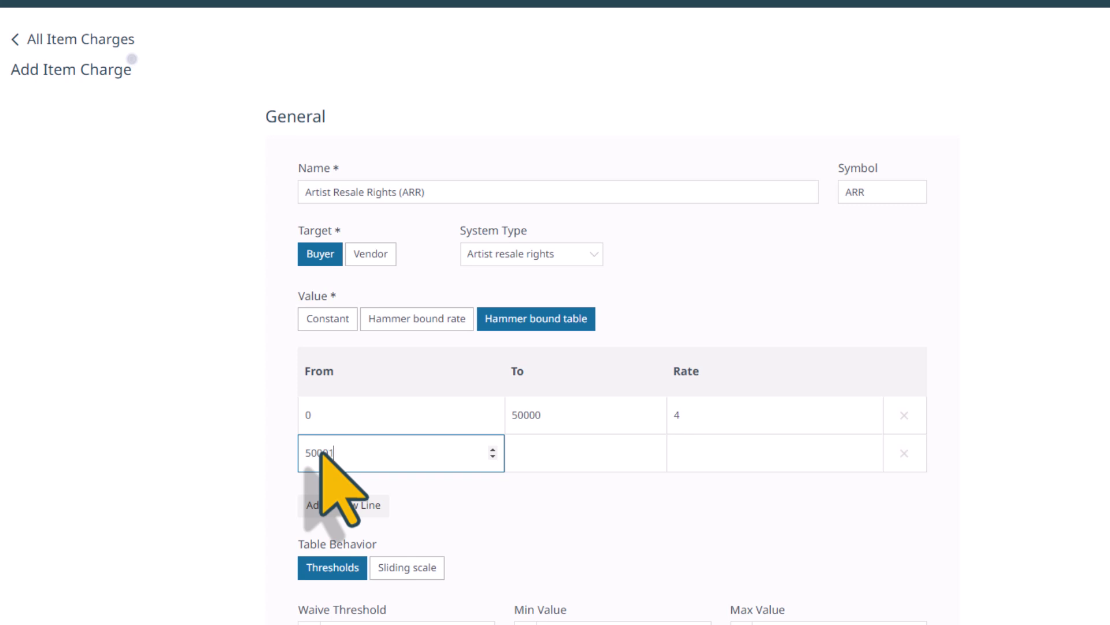
left_click(524, 454)
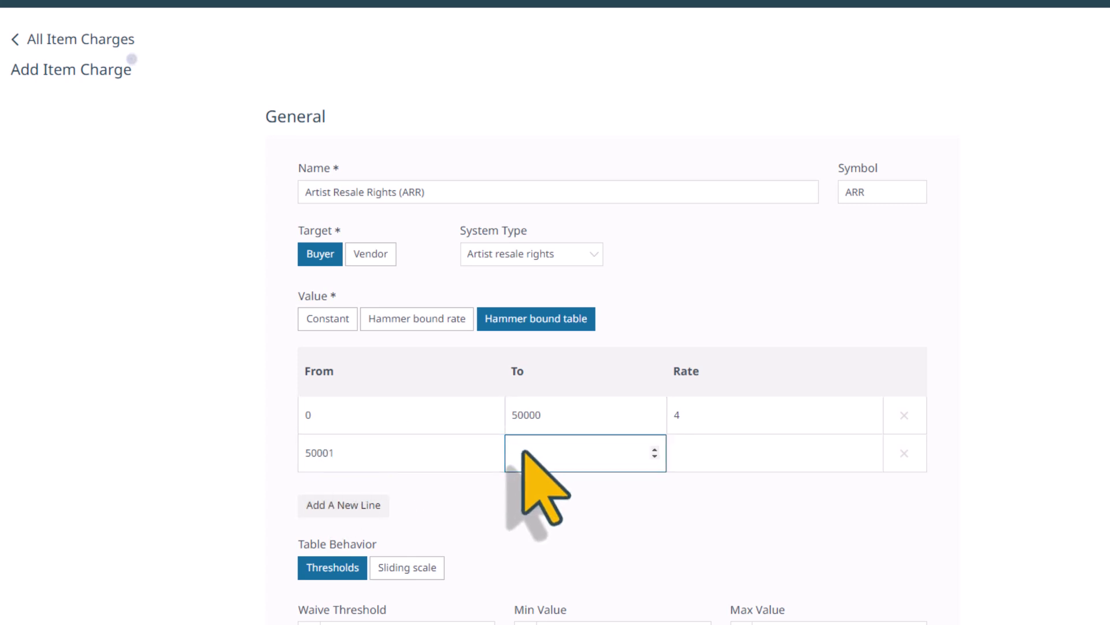
type("200000")
left_click(688, 456)
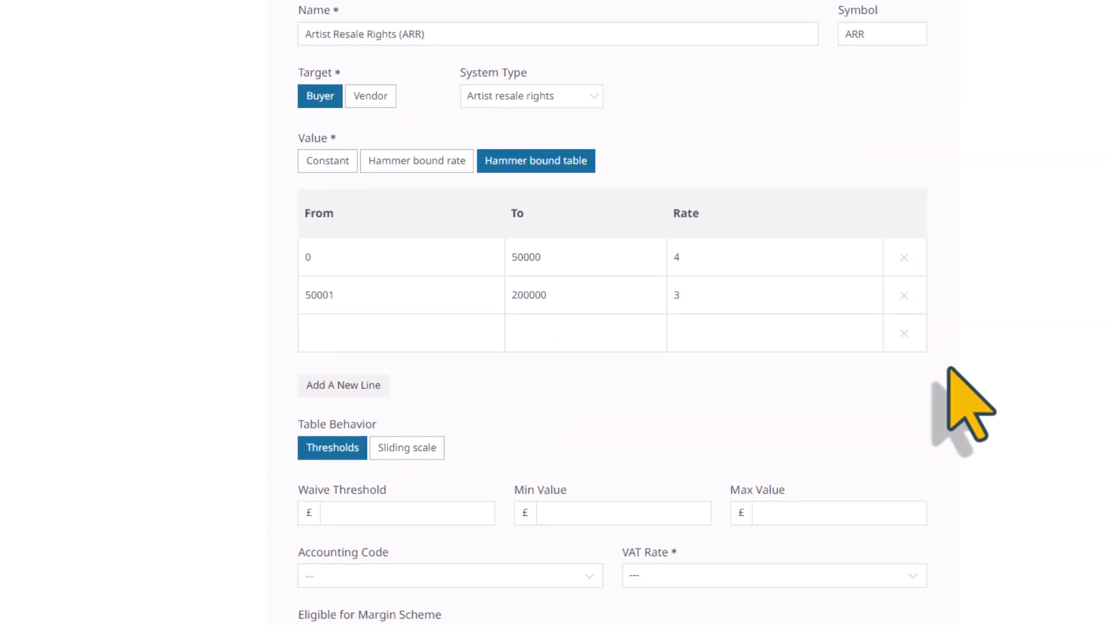
scroll(946, 370, "down", 2)
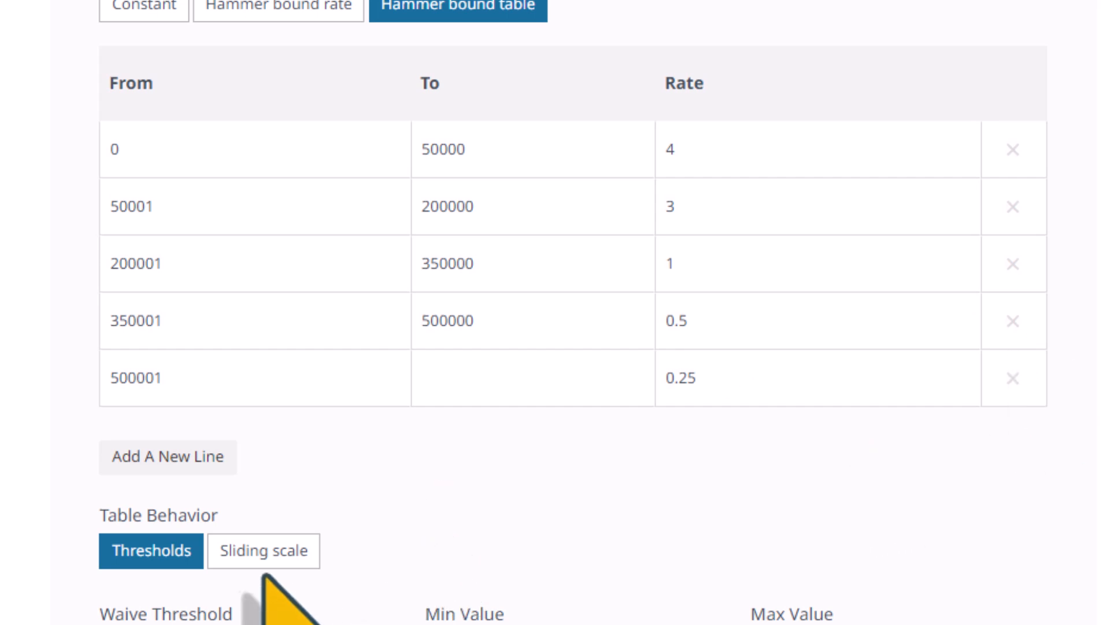
- Apply the table as a sliding scale with a 1000 waive threshold and 12500 maximum
left_click(262, 443)
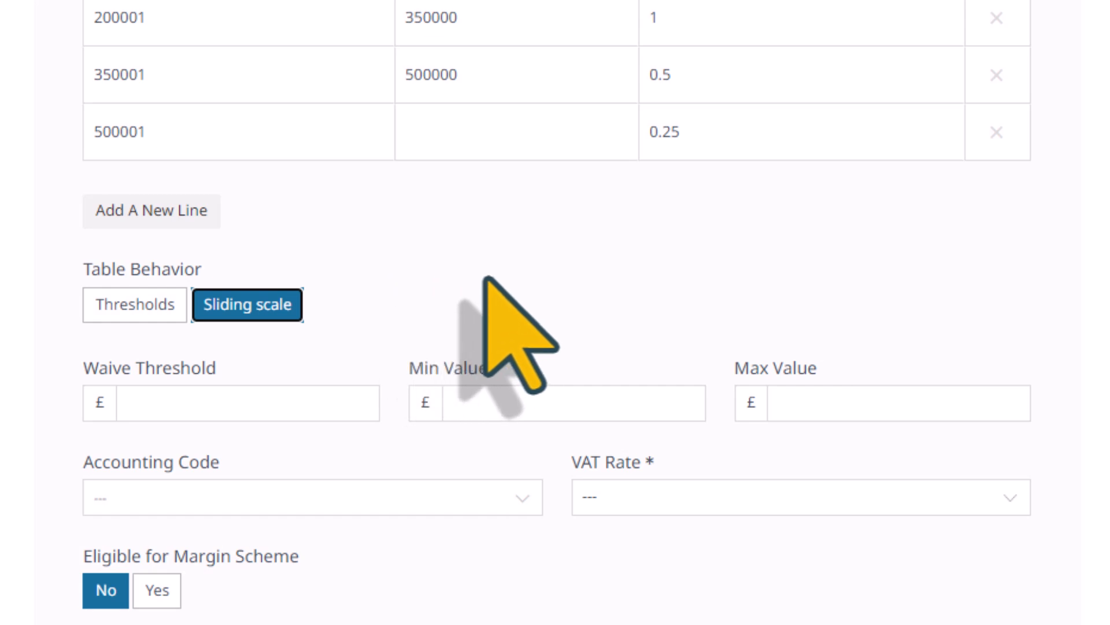
scroll(446, 287, "down", 2)
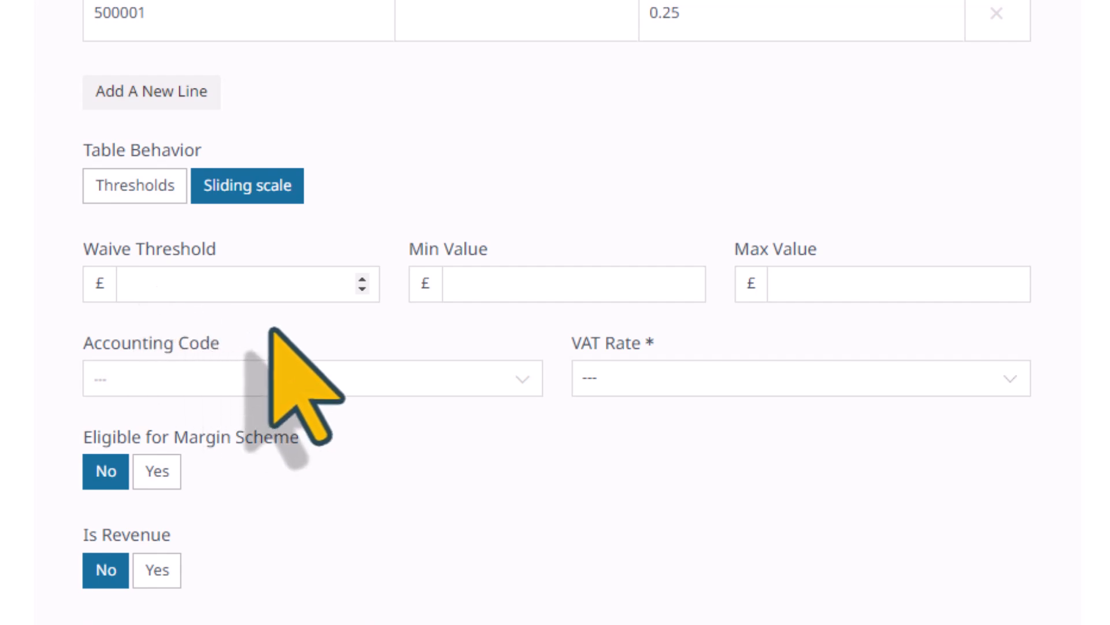
type("1000")
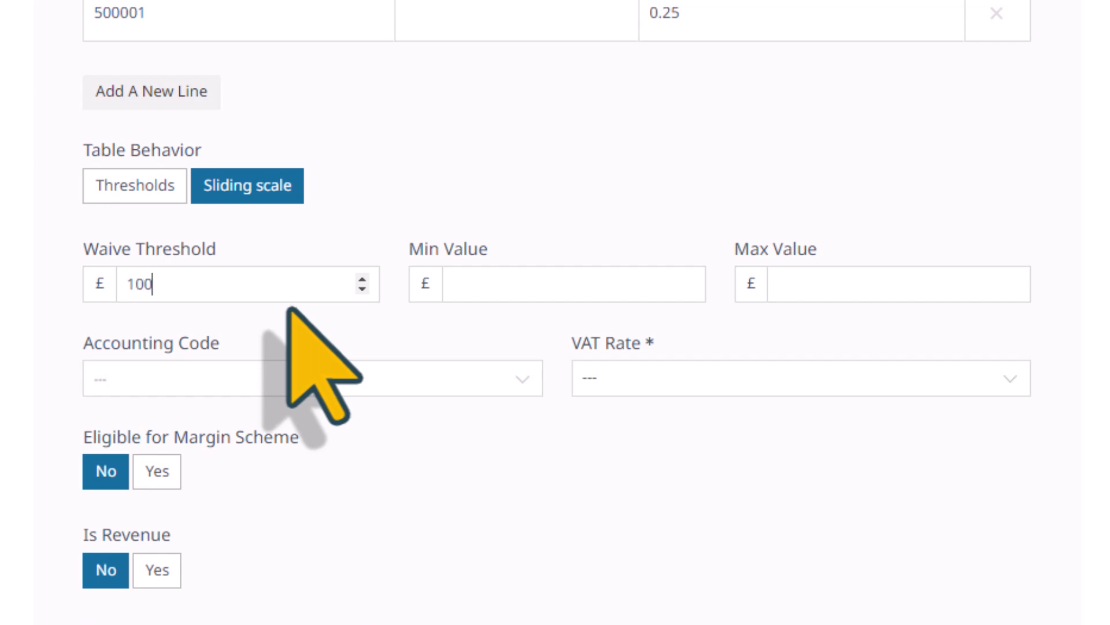
left_click(807, 284)
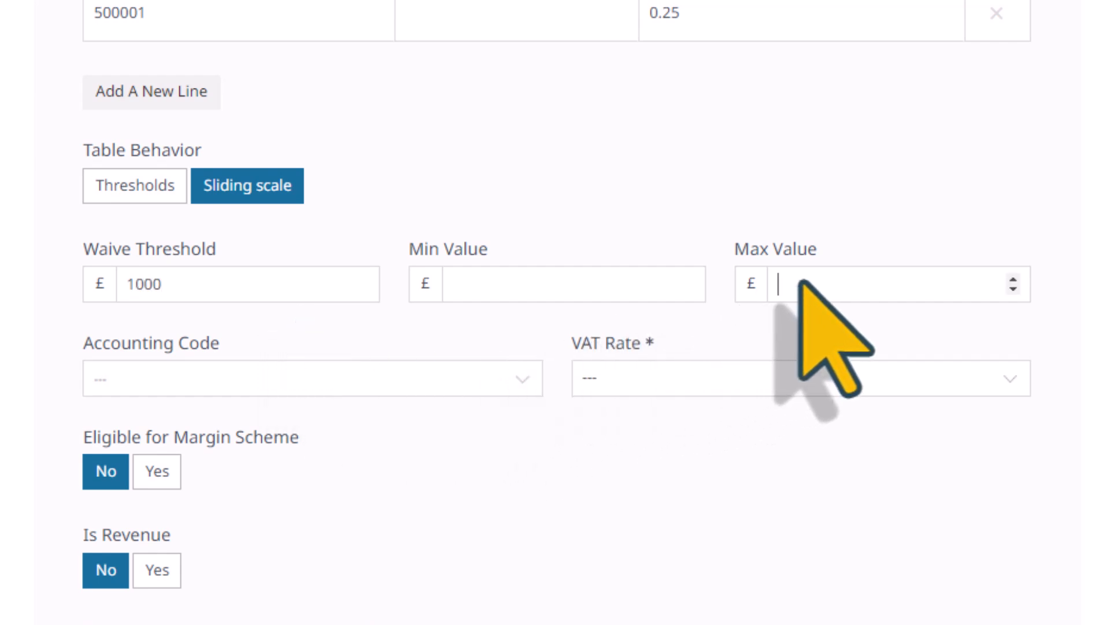
type("12500")
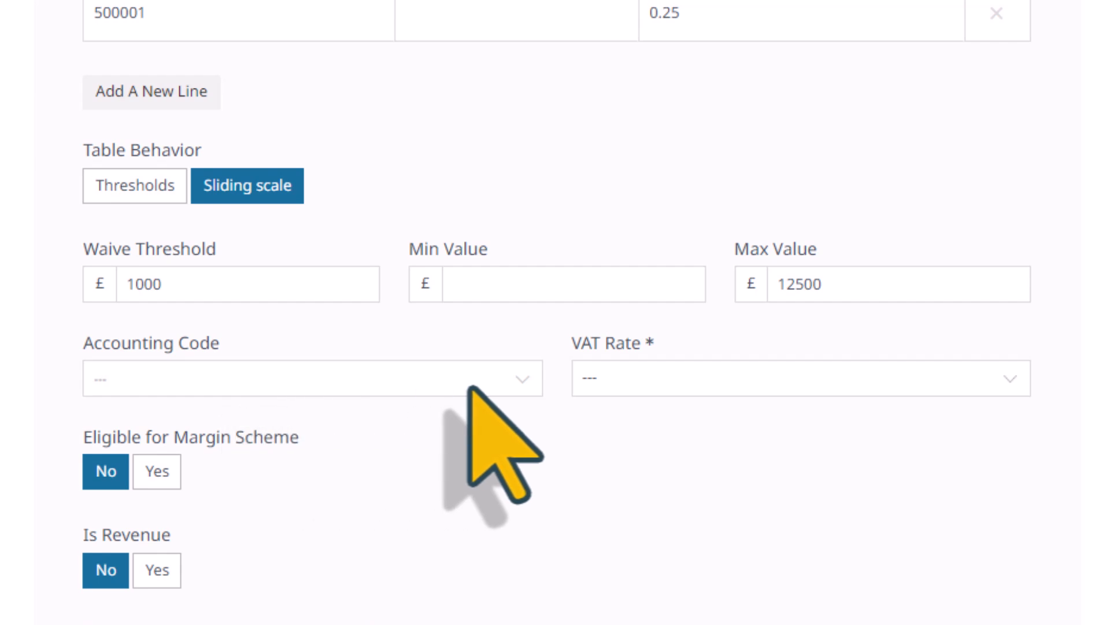
- Assign the 'snoofa - Default Accounting Code' and the '0% - ARR' VAT rate
left_click(512, 383)
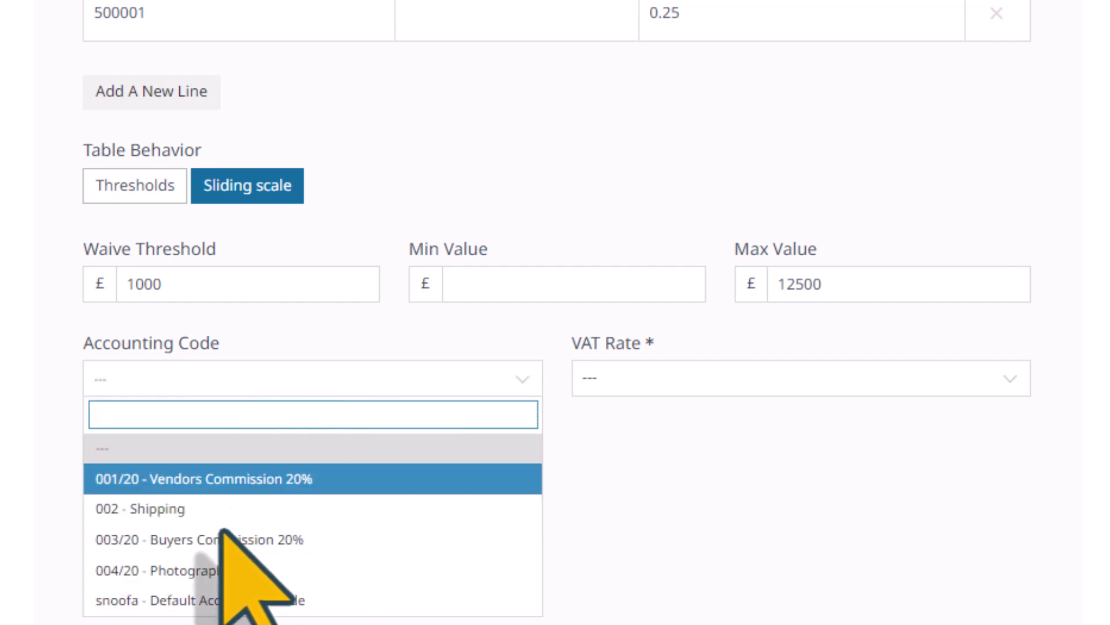
left_click(205, 603)
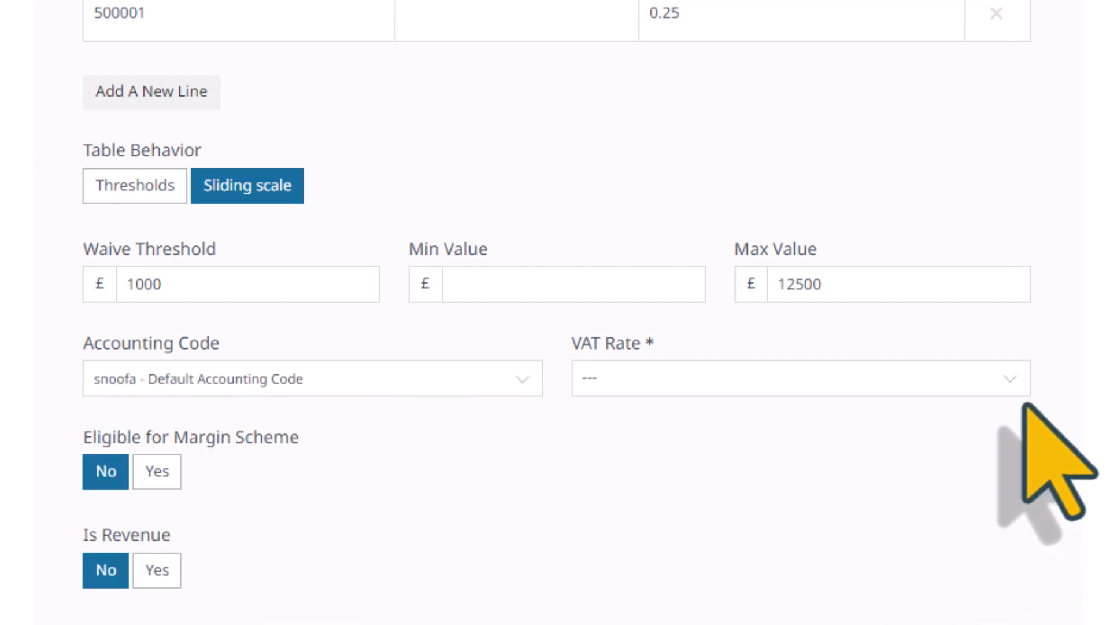
left_click(1005, 383)
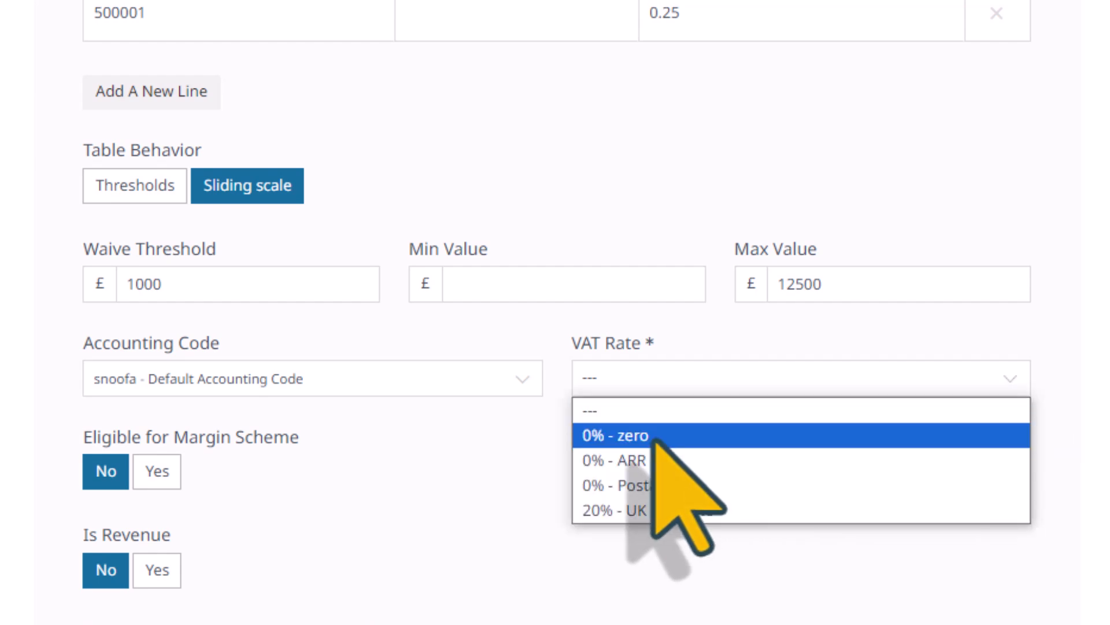
left_click(644, 454)
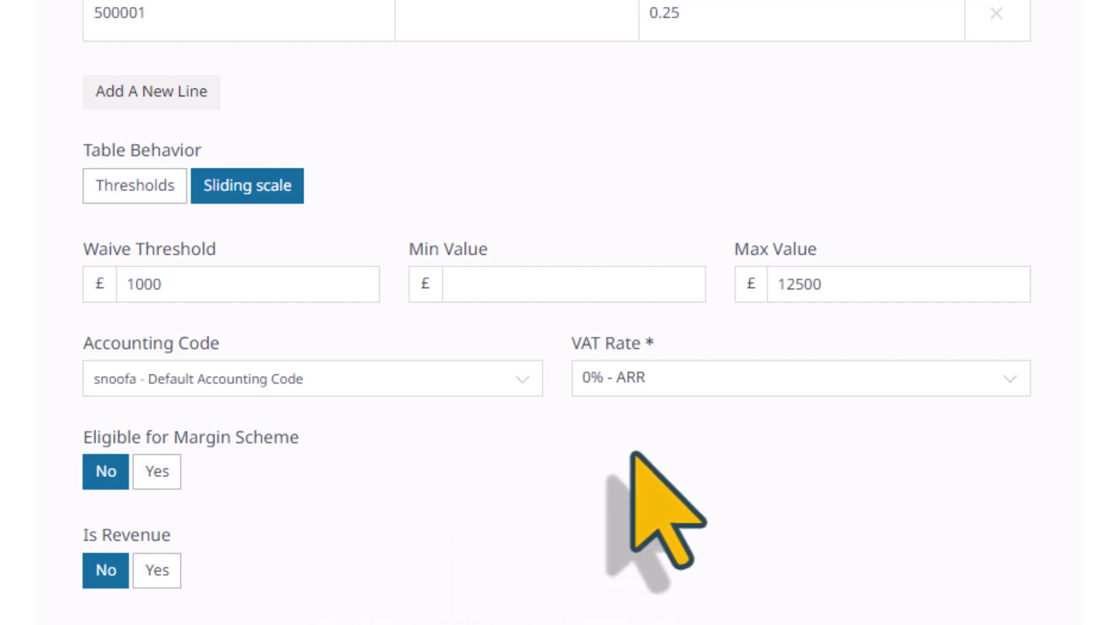
scroll(632, 454, "down", 3)
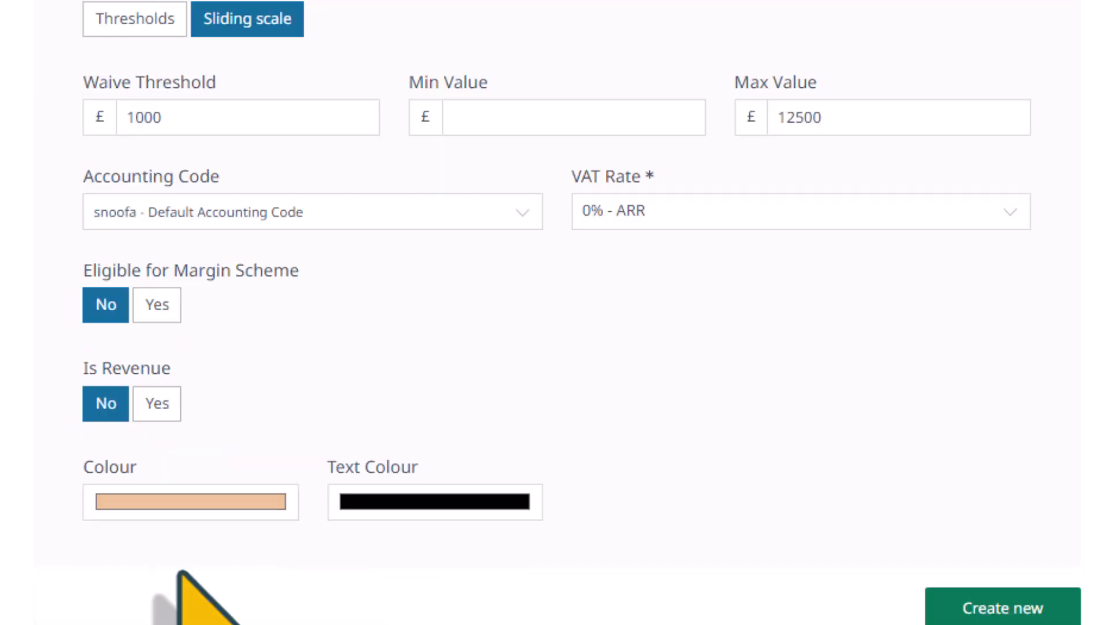
- Choose the ARR charge's display colour, then return to the All Item Charges list
left_click(210, 503)
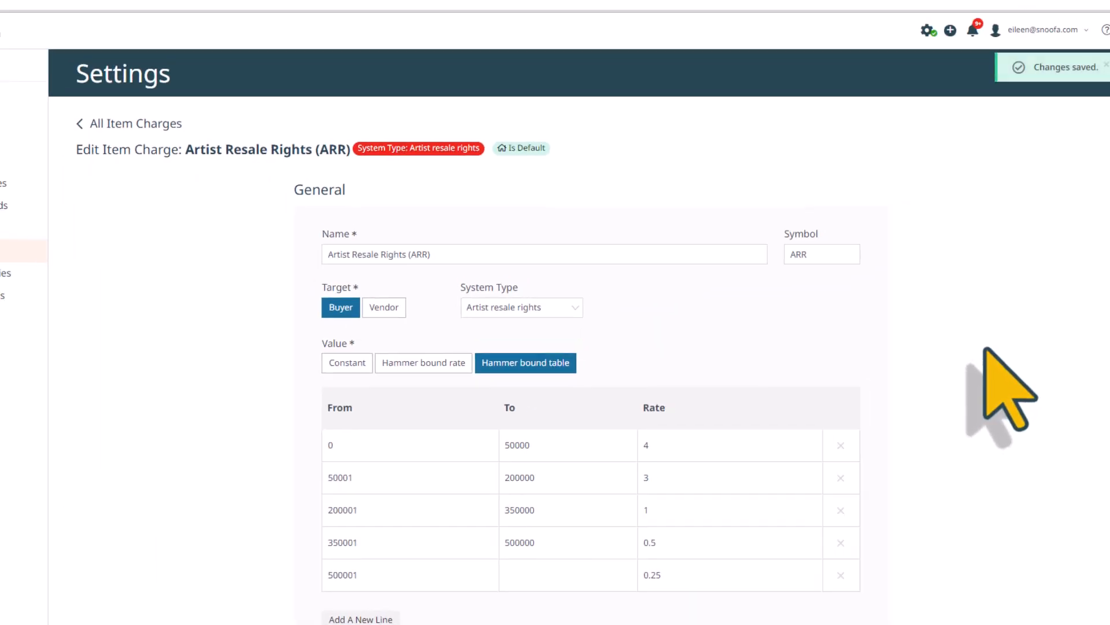
left_click(146, 124)
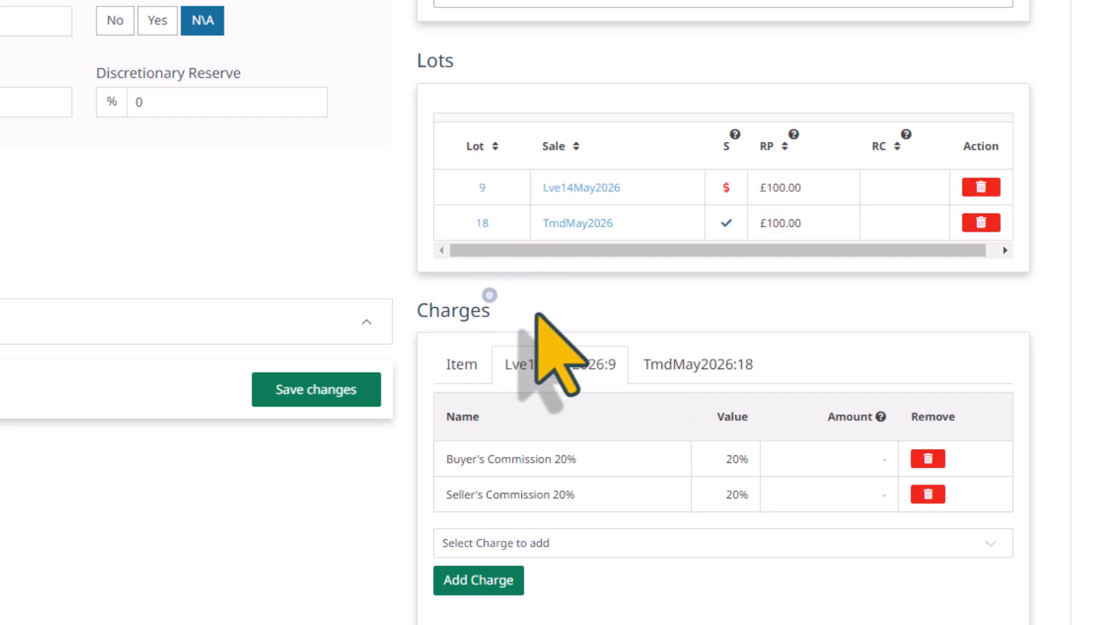
- Remove the Seller's Commission 20% charge from lot Lve14May2026:9
left_click(692, 366)
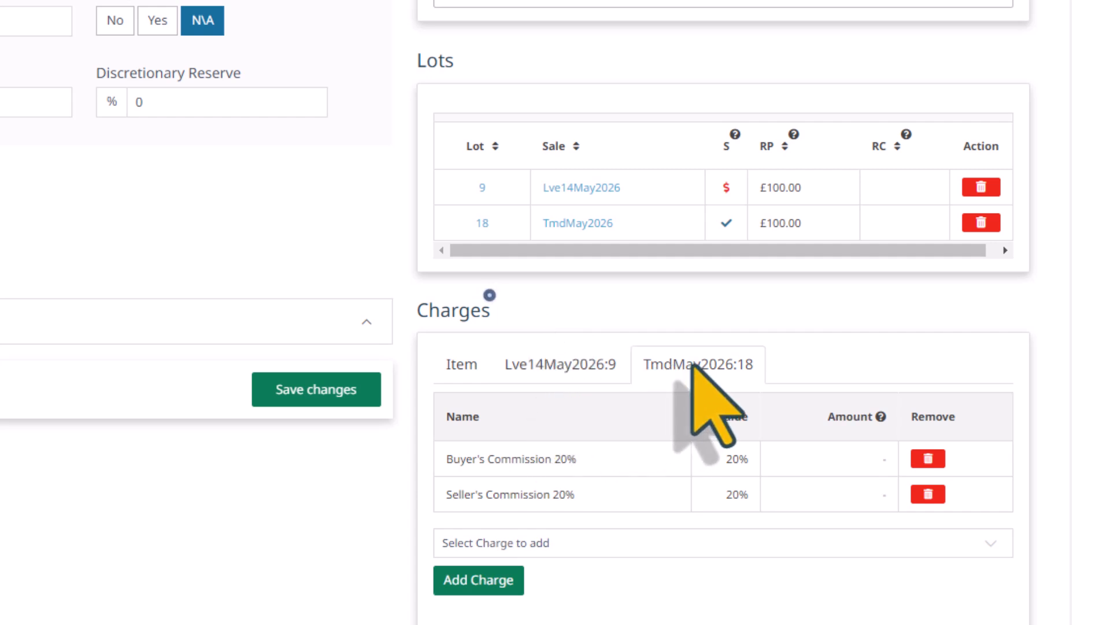
left_click(526, 371)
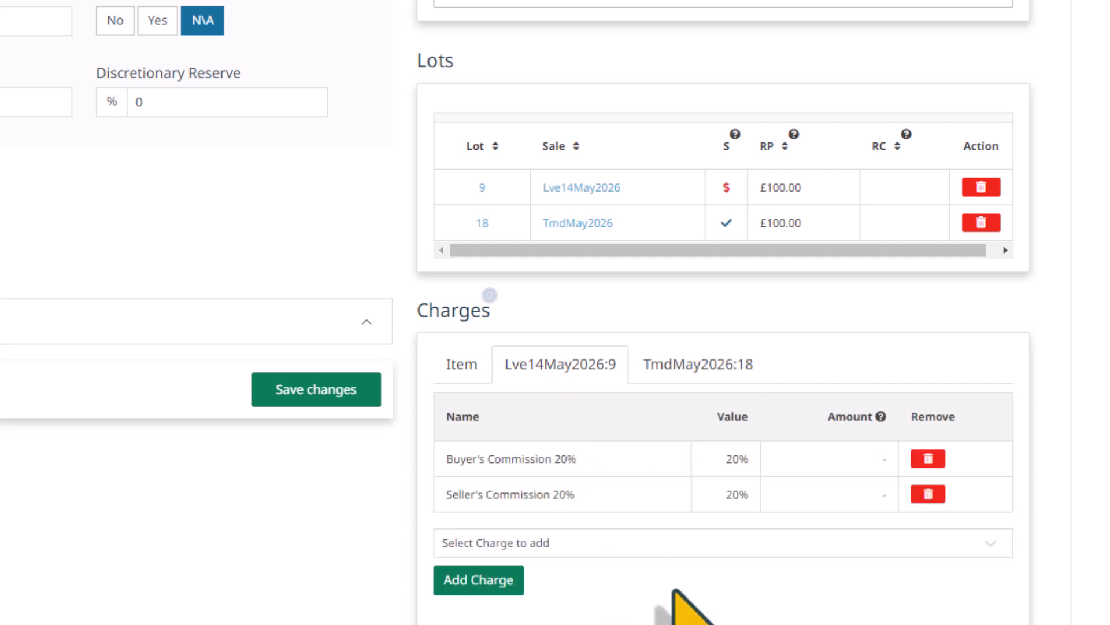
left_click(923, 498)
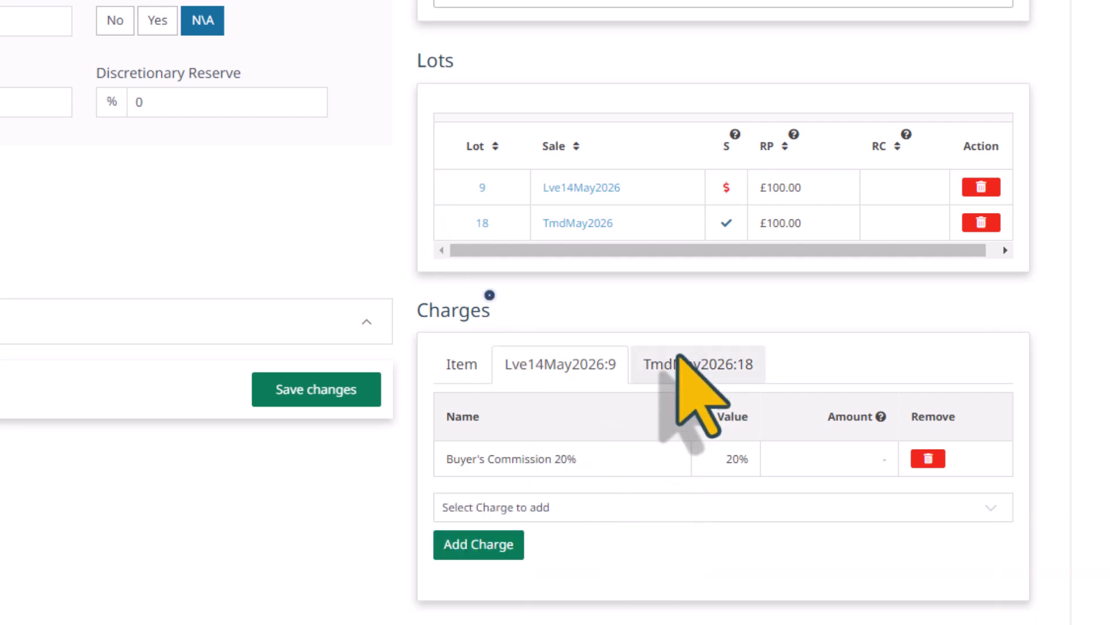
- Replace the item's VEN 20% charge with the V0% £0.00 vendor charge and check both lots
left_click(467, 365)
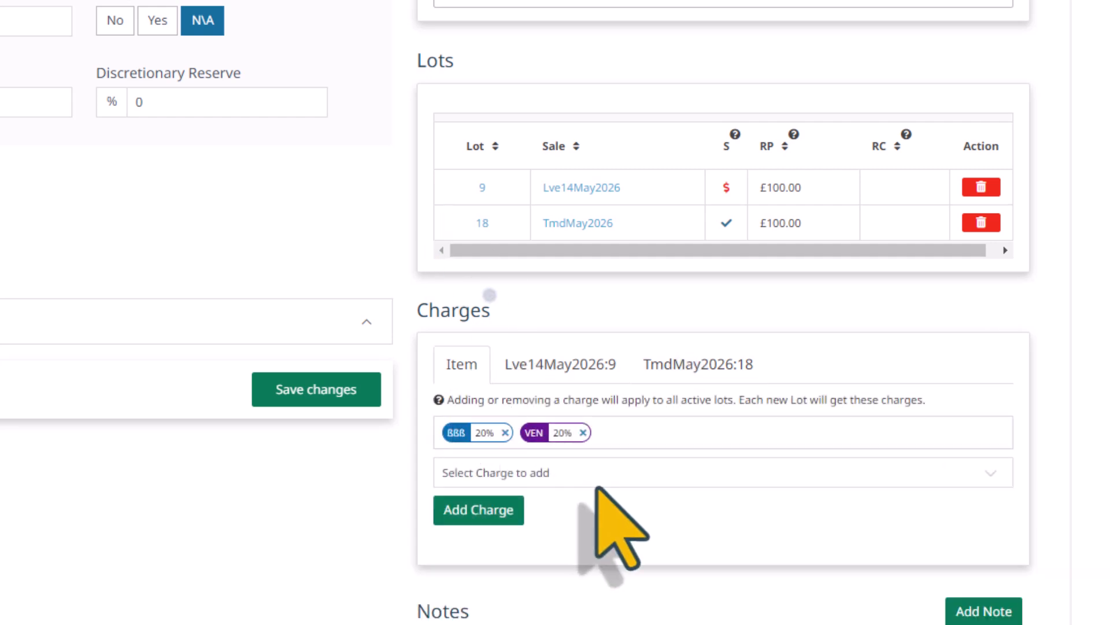
left_click(583, 433)
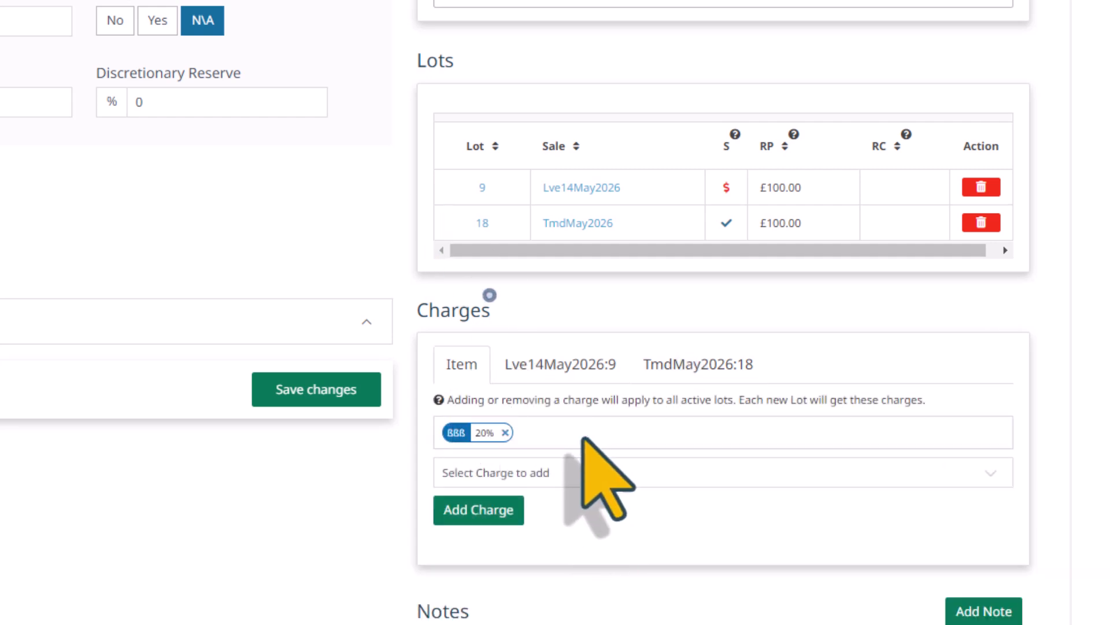
left_click(576, 473)
scroll(664, 584, "down", 1)
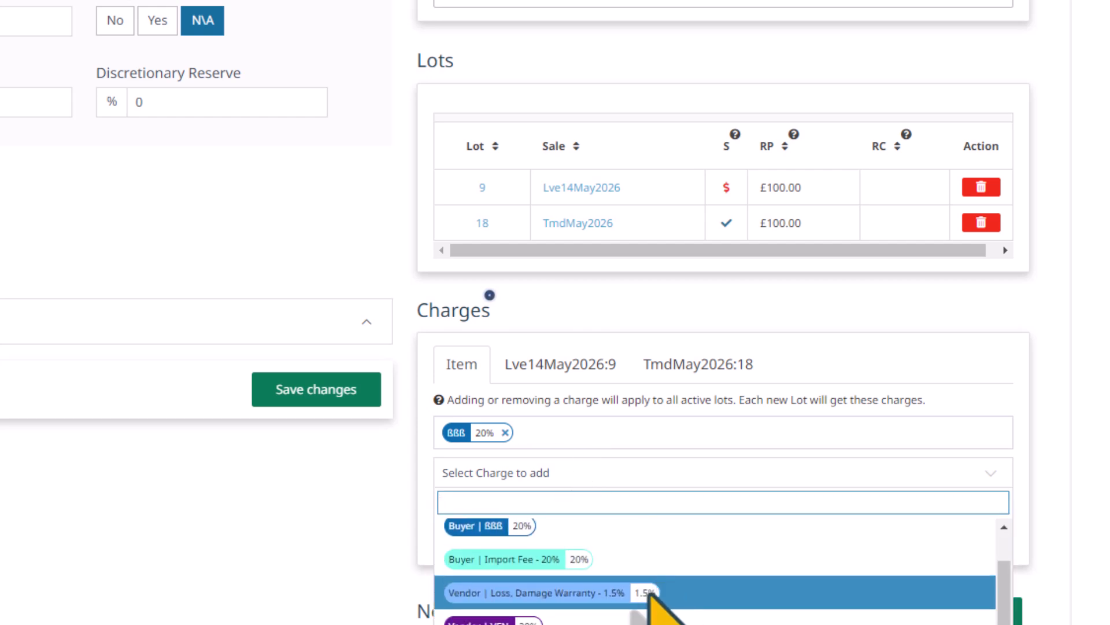
scroll(571, 602, "down", 2)
left_click(497, 548)
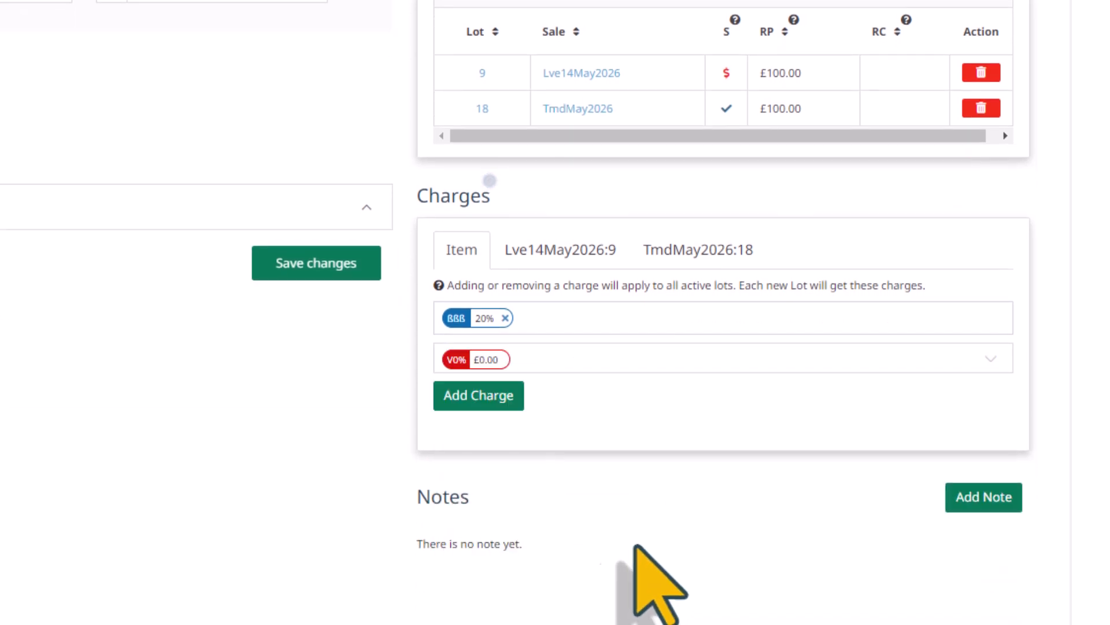
left_click(483, 396)
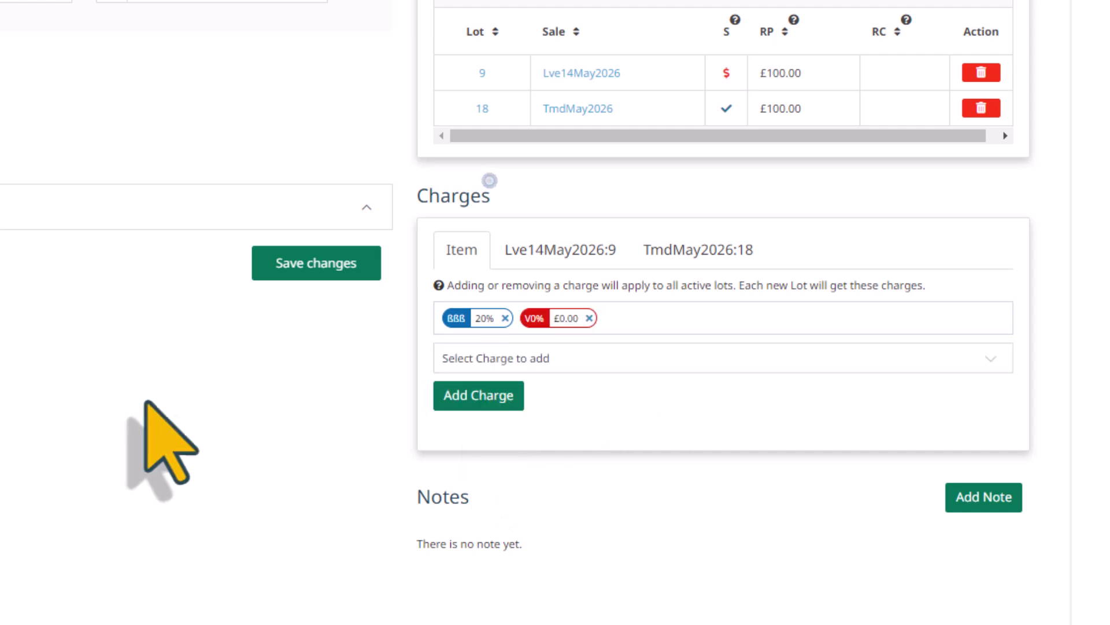
left_click(546, 246)
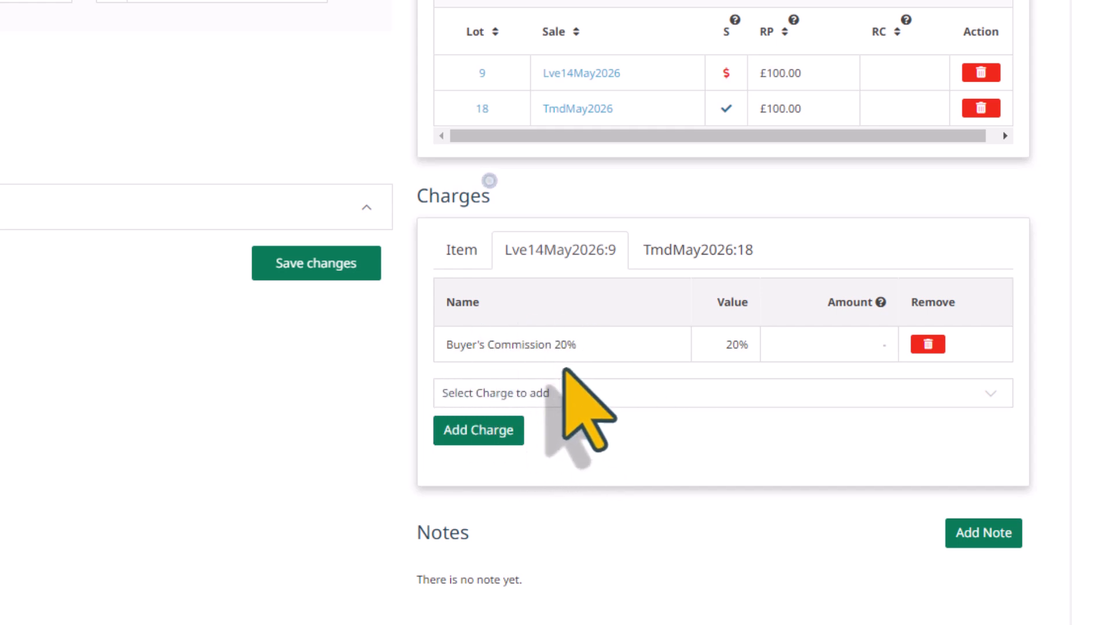
left_click(676, 256)
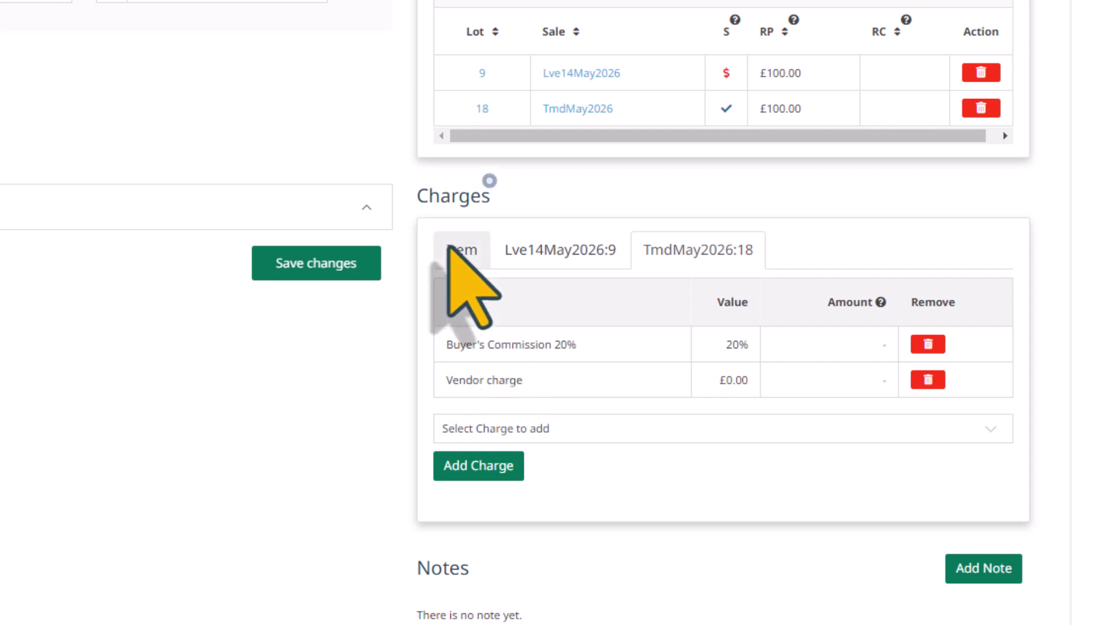
- Step through the Item Charges tour, then restart it on the TmdMay2026 lot 7 item
left_click(490, 181)
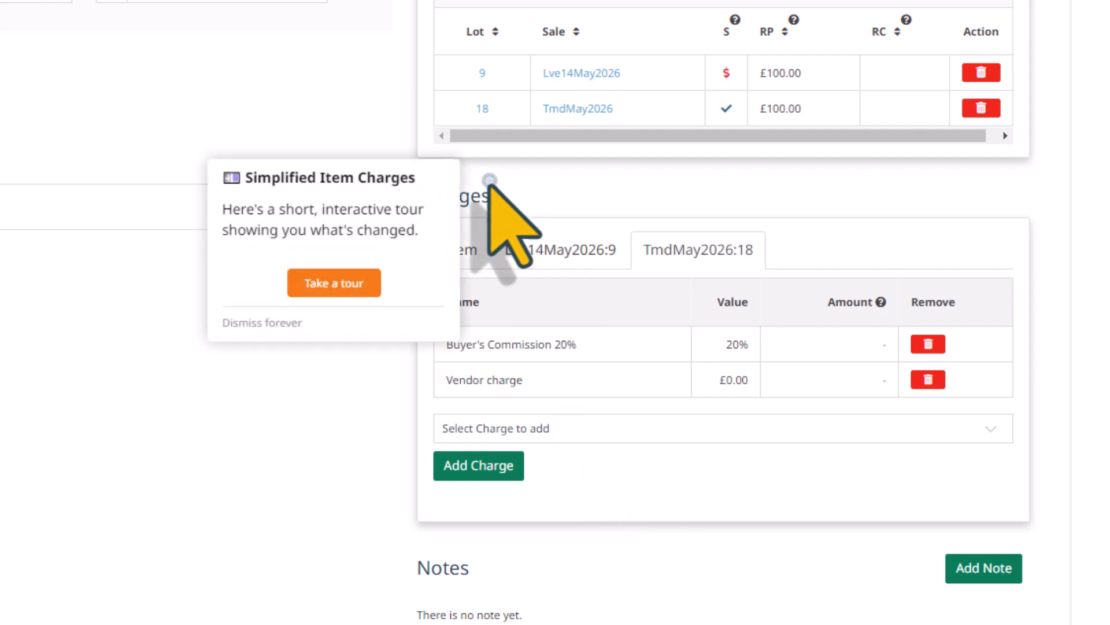
left_click(335, 286)
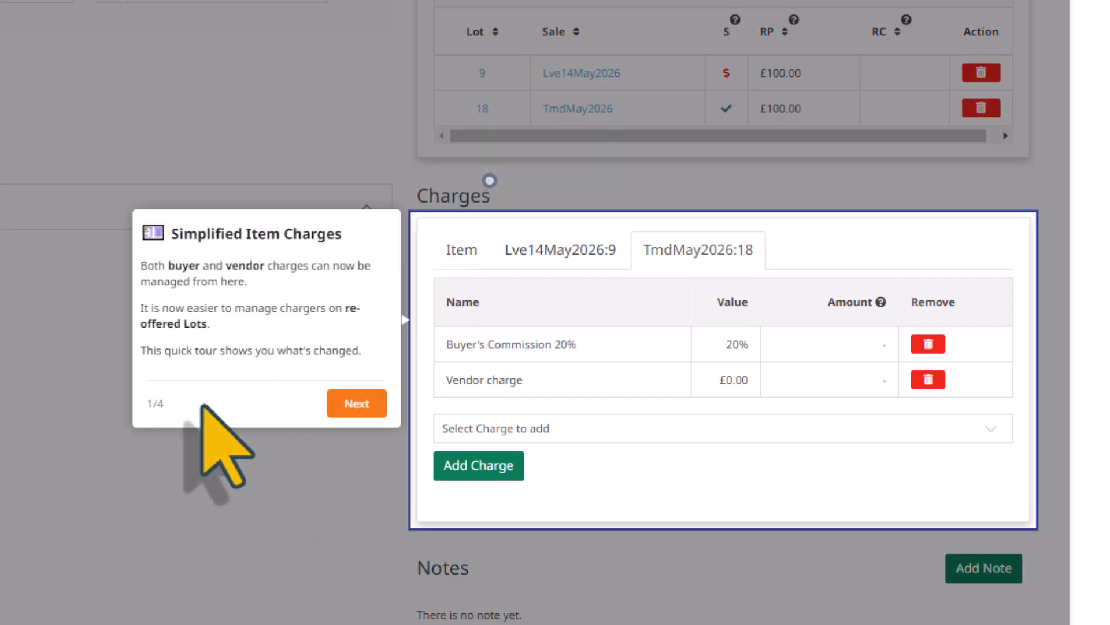
left_click(349, 405)
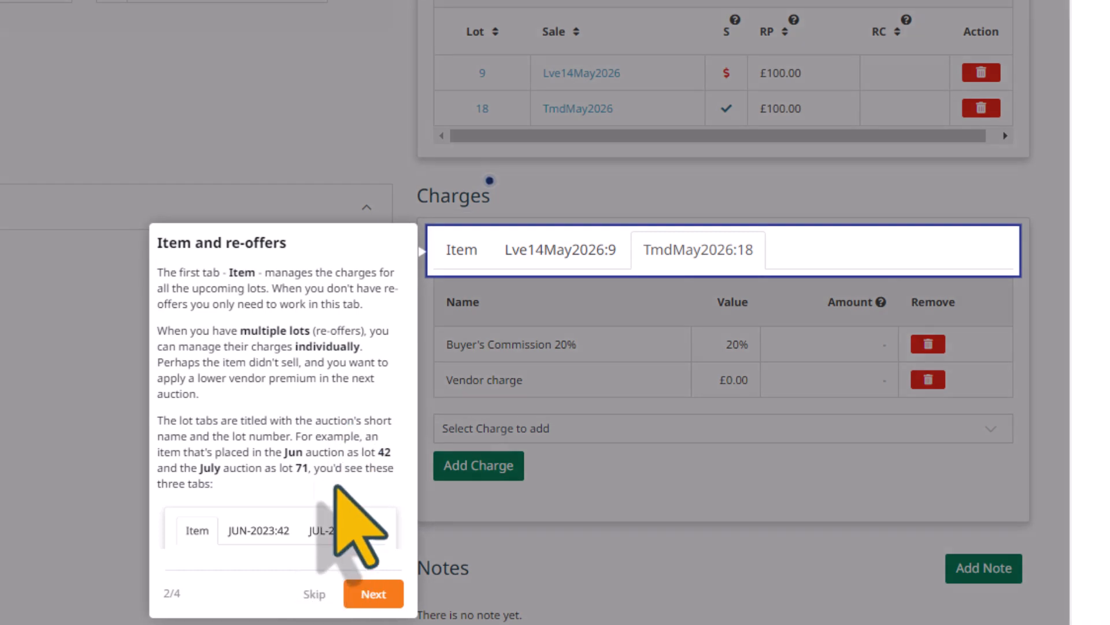
left_click(313, 594)
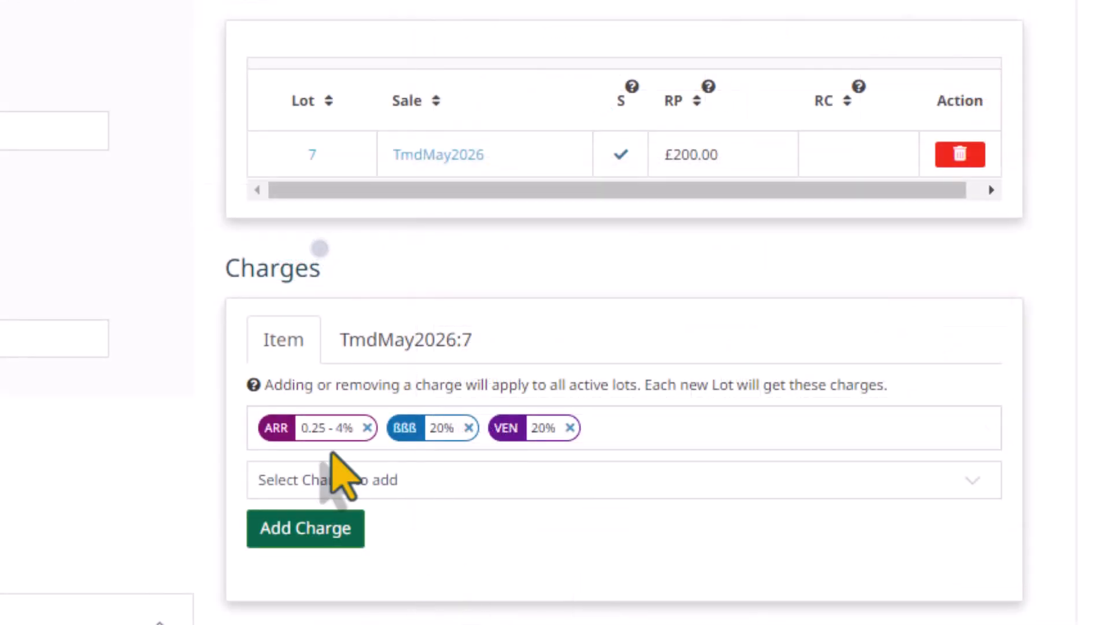
left_click(319, 248)
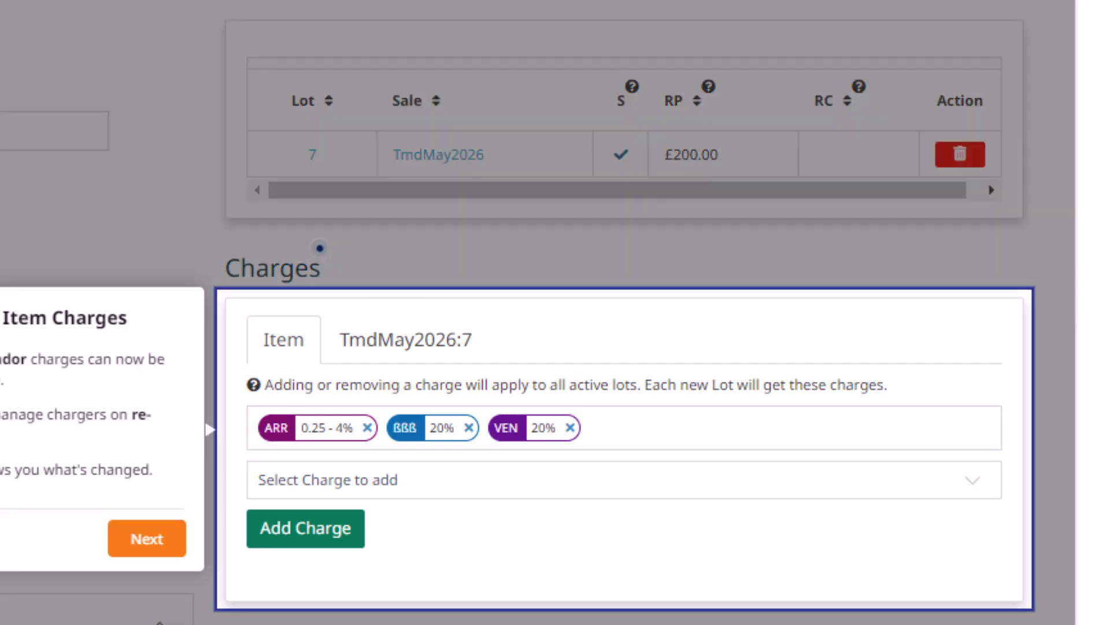